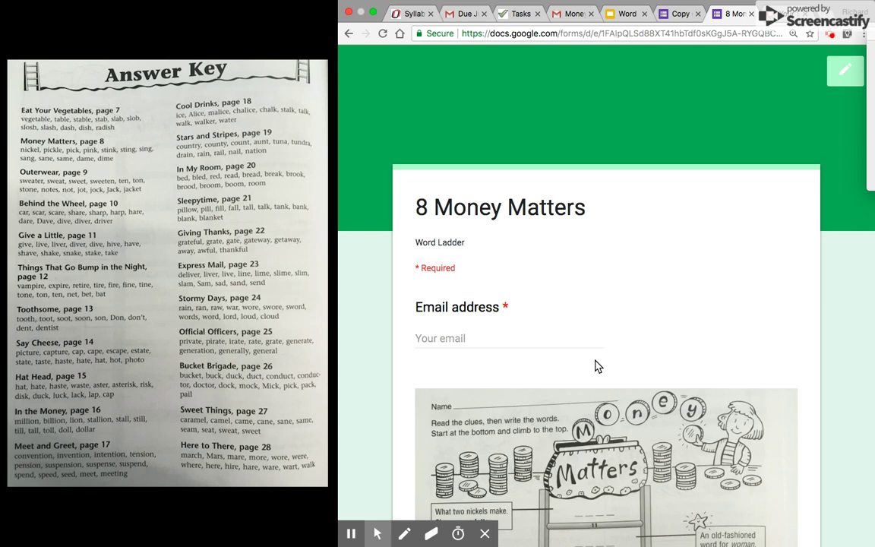
- Answer question 1 of the word ladder form with "pickel" and correct the answer to "pickle"
{"action": "scroll", "coordinate": [595, 366], "scroll_direction": "down", "scroll_amount": 3}
{"action": "scroll", "coordinate": [595, 366], "scroll_direction": "up", "scroll_amount": 3}
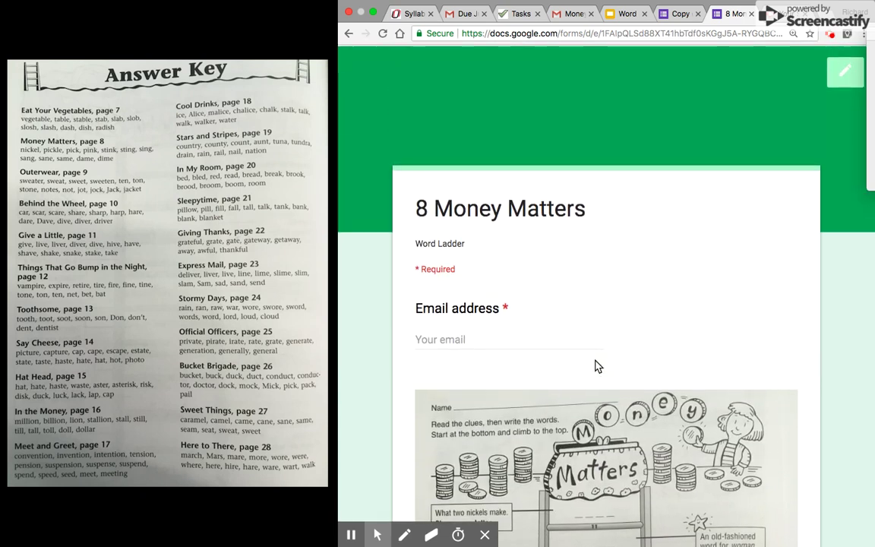
{"action": "scroll", "coordinate": [541, 366], "scroll_direction": "down", "scroll_amount": 1}
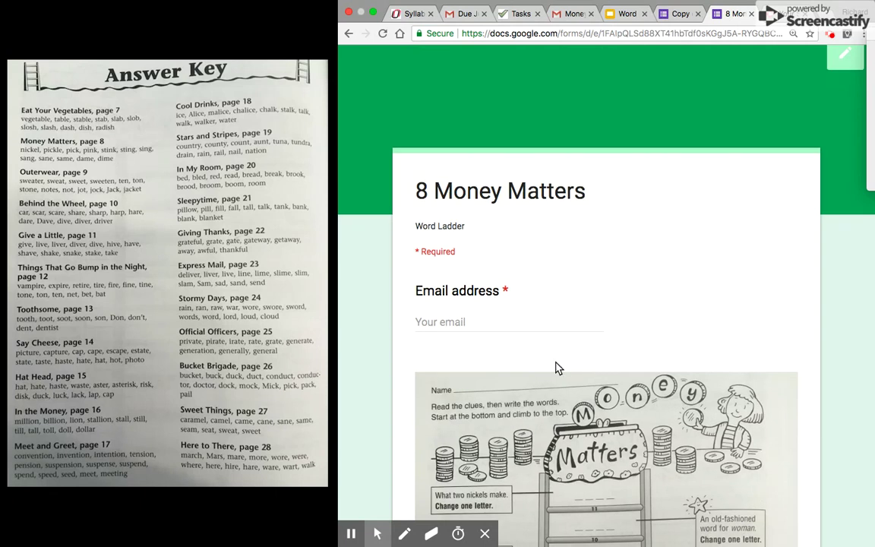
{"action": "scroll", "coordinate": [555, 368], "scroll_direction": "down", "scroll_amount": 8}
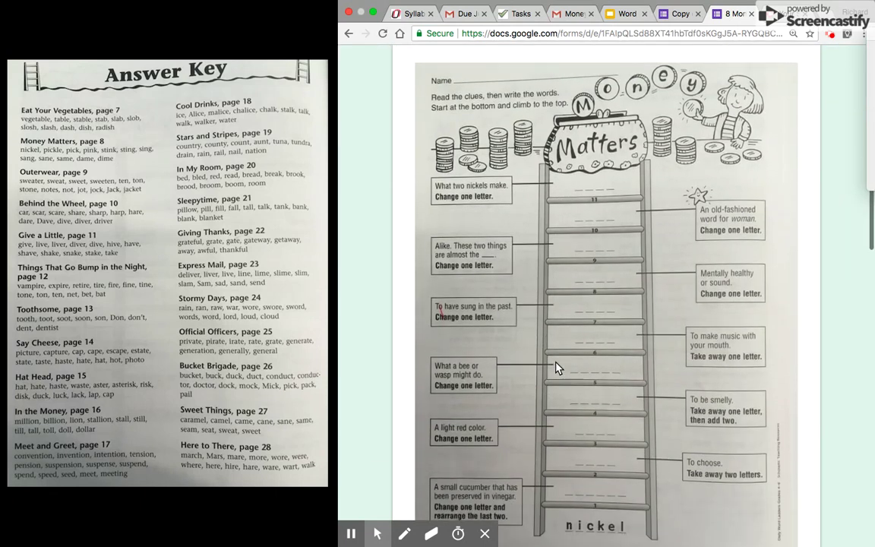
{"action": "scroll", "coordinate": [555, 368], "scroll_direction": "down", "scroll_amount": 5}
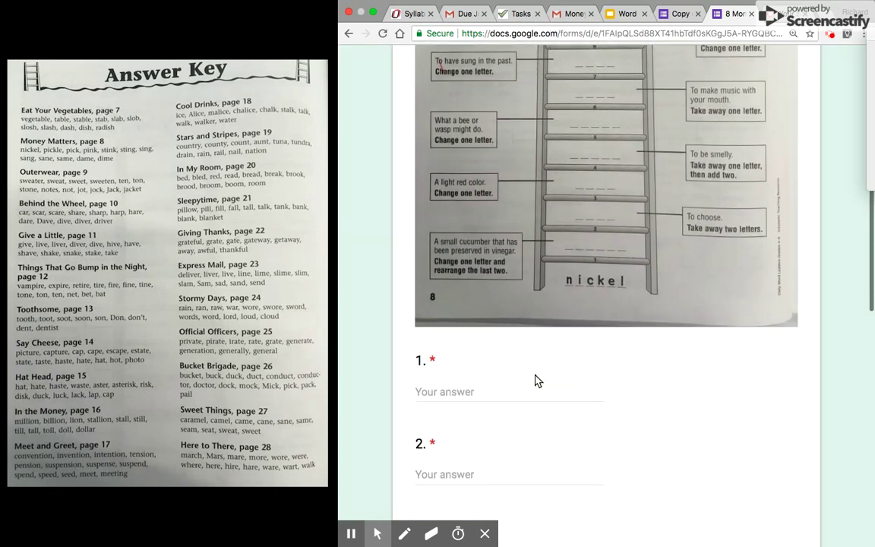
{"action": "left_click", "coordinate": [461, 392]}
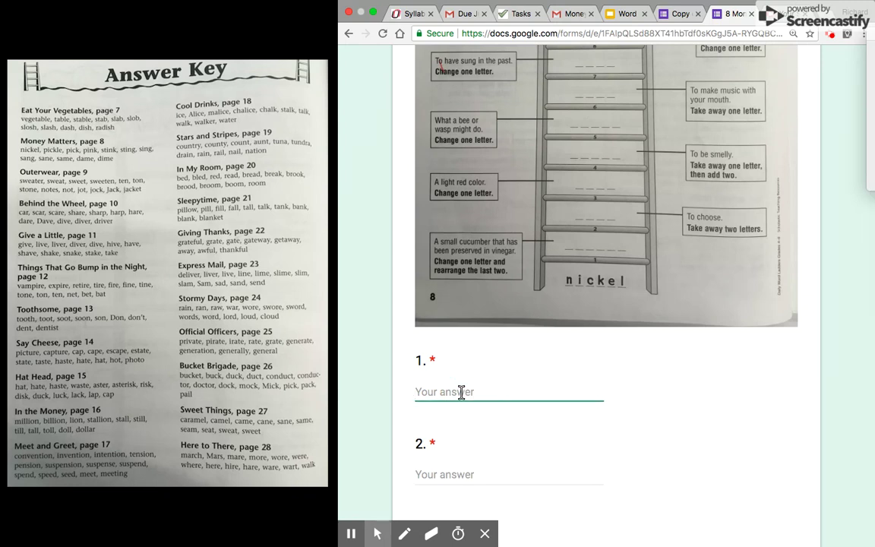
{"action": "left_click", "coordinate": [461, 392]}
{"action": "type", "text": "pickel"}
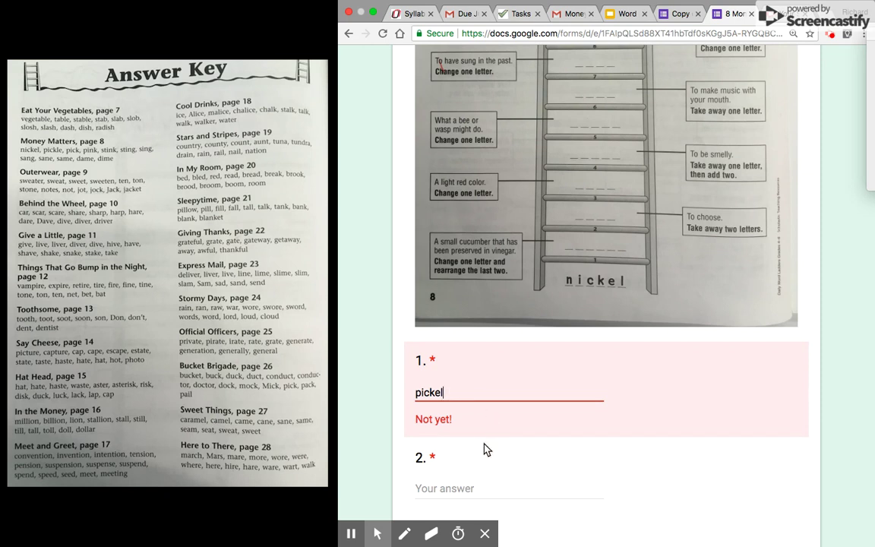
{"action": "left_click", "coordinate": [454, 399]}
{"action": "type", "text": "le"}
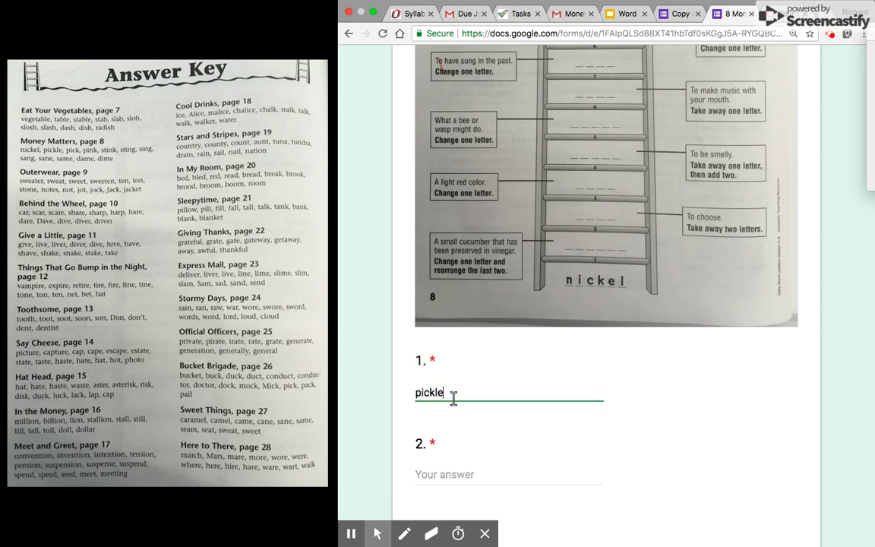
- Clear the answer to question 1
{"action": "scroll", "coordinate": [452, 392], "scroll_direction": "down", "scroll_amount": 1}
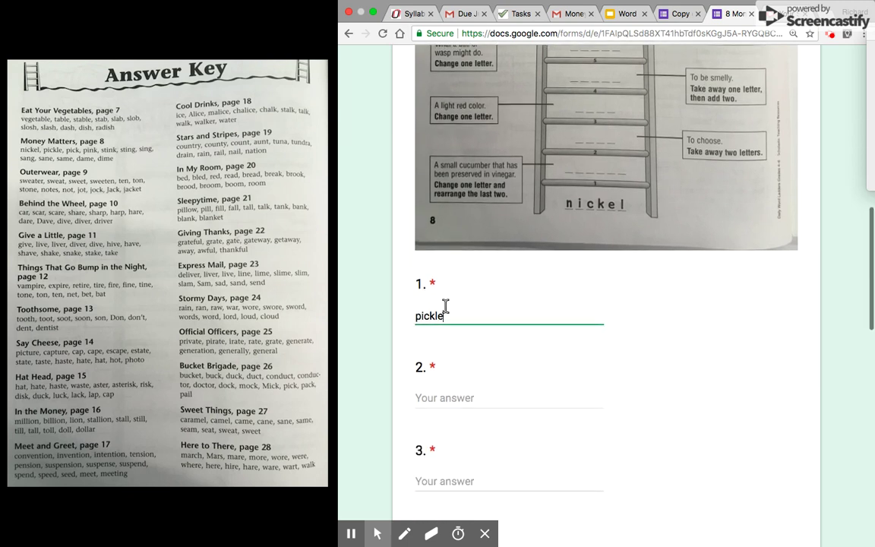
{"action": "key", "text": "BackSpace"}
{"action": "key", "text": "BackSpace"}
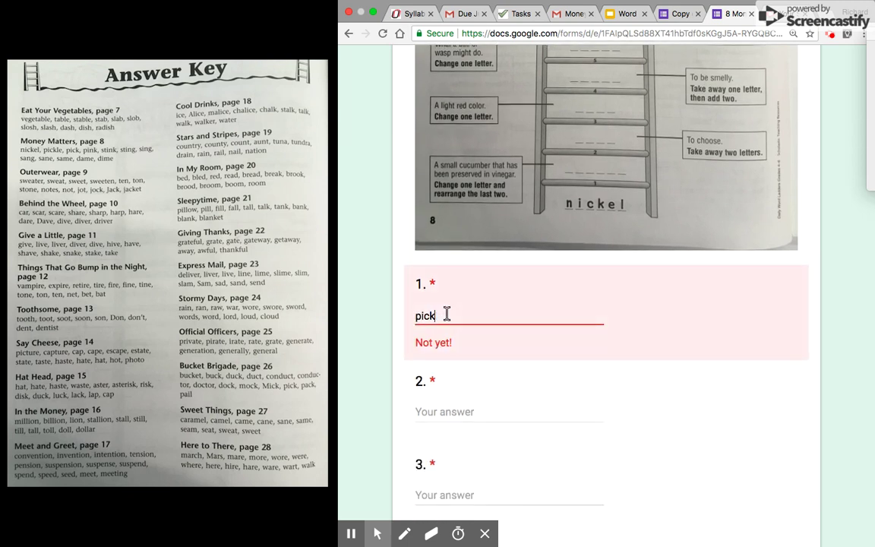
{"action": "key", "text": "BackSpace"}
{"action": "key", "text": "BackSpace"}
{"action": "type", "text": "r"}
{"action": "key", "text": "BackSpace"}
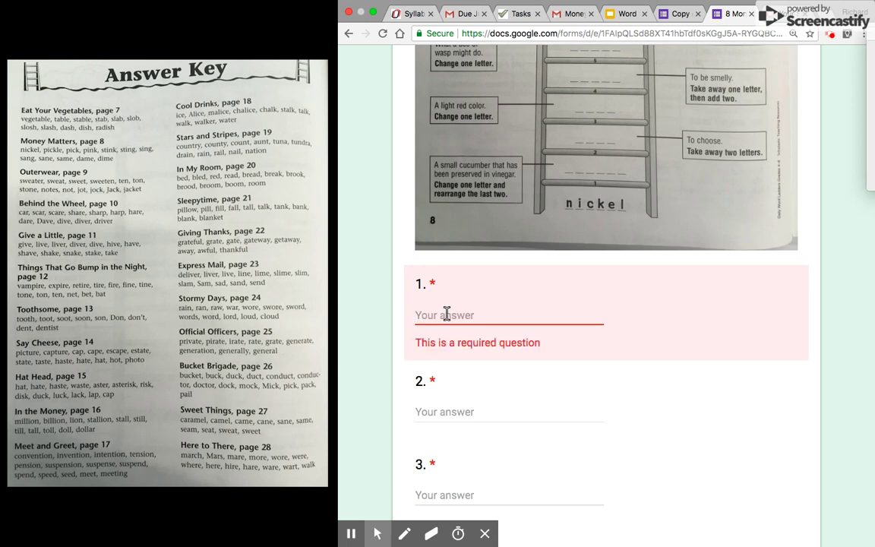
- Examine the live form's worksheet image, email address field and title "8 Money Matters"
{"action": "scroll", "coordinate": [447, 314], "scroll_direction": "up", "scroll_amount": 15}
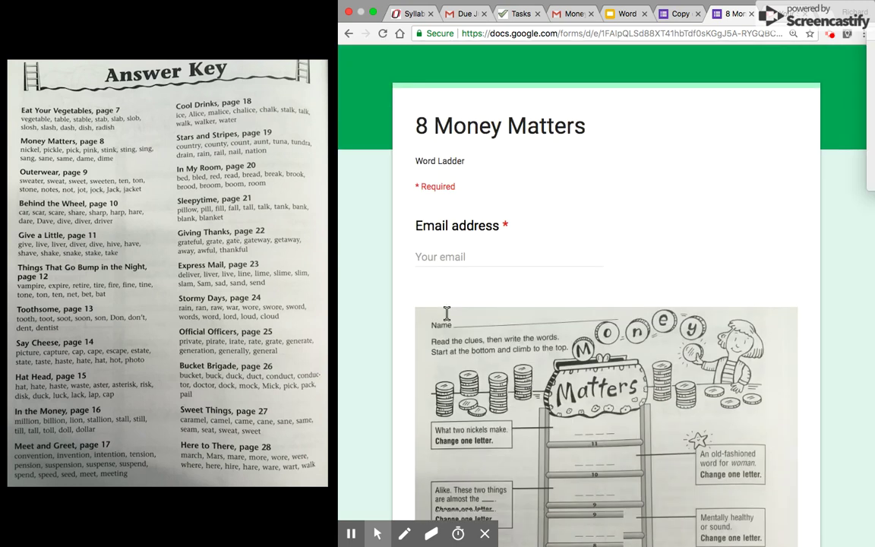
{"action": "scroll", "coordinate": [447, 318], "scroll_direction": "down", "scroll_amount": 2}
{"action": "scroll", "coordinate": [449, 319], "scroll_direction": "down", "scroll_amount": 3}
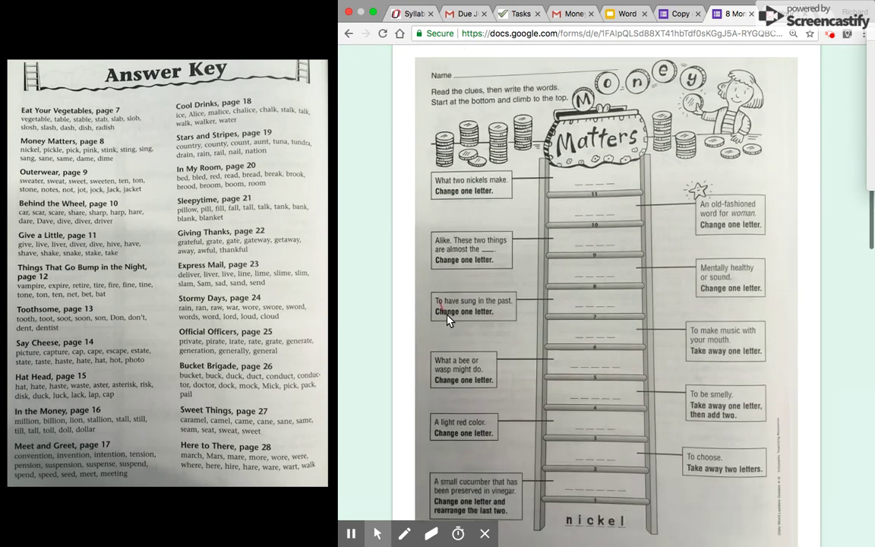
{"action": "scroll", "coordinate": [511, 411], "scroll_direction": "down", "scroll_amount": 15}
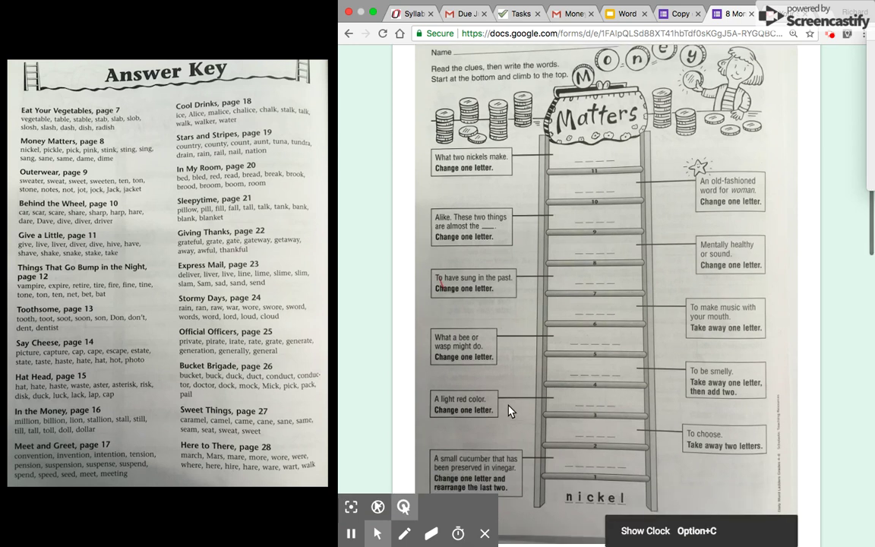
{"action": "scroll", "coordinate": [512, 411], "scroll_direction": "up", "scroll_amount": 5}
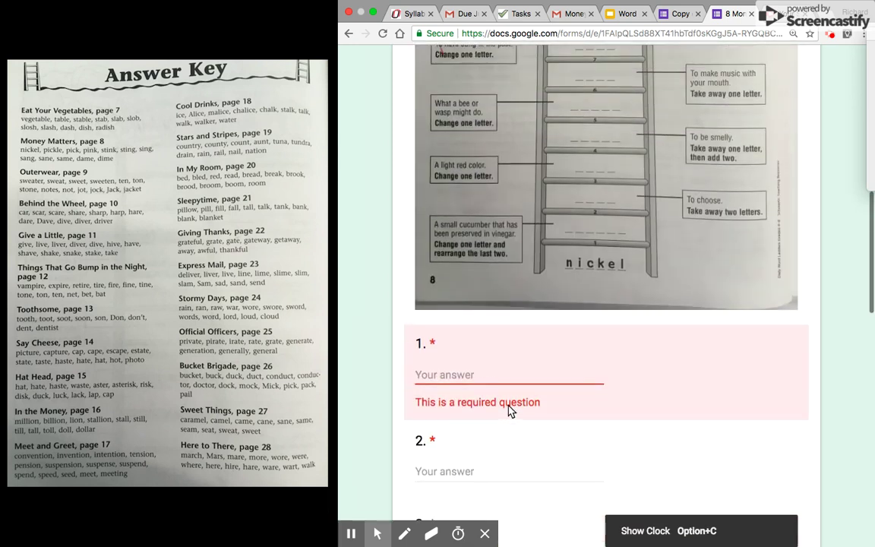
{"action": "scroll", "coordinate": [512, 411], "scroll_direction": "up", "scroll_amount": 12}
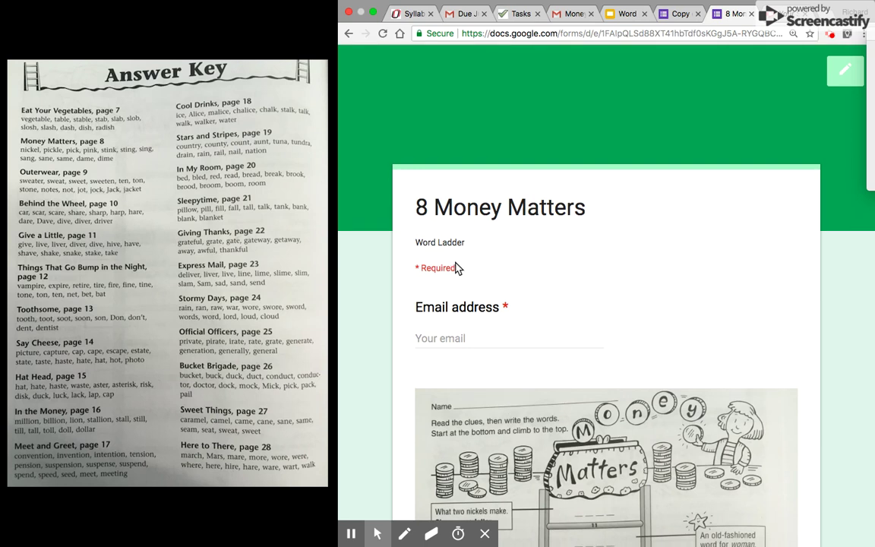
{"action": "left_click", "coordinate": [459, 337]}
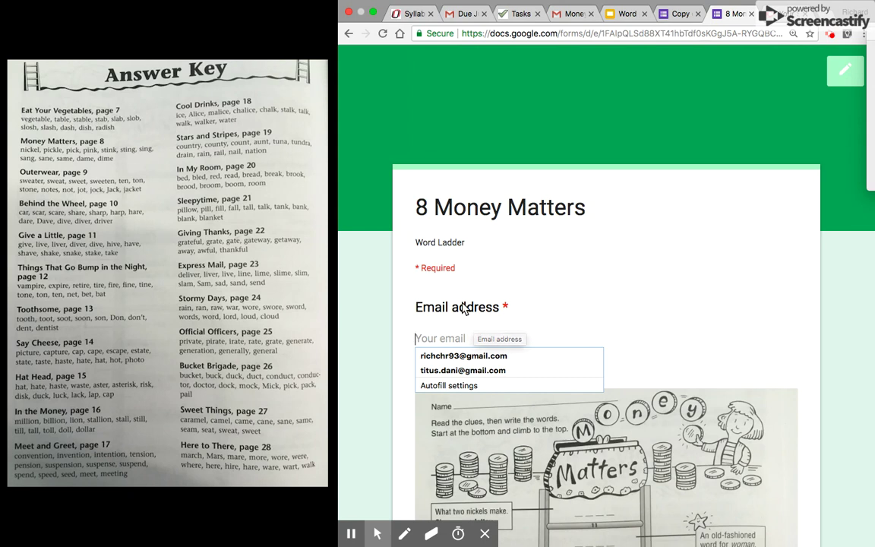
{"action": "left_click_drag", "start_coordinate": [423, 209], "coordinate": [630, 206]}
{"action": "left_click", "coordinate": [607, 211]}
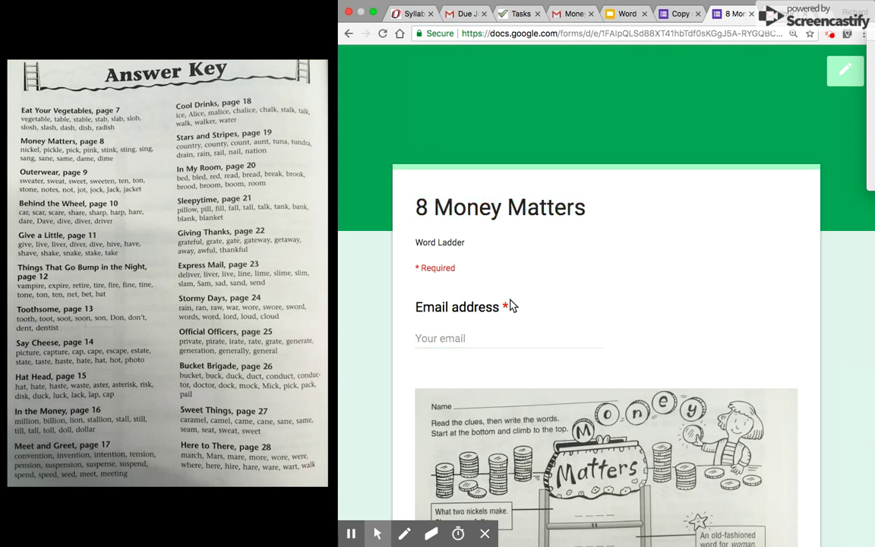
- Review the live form's layout from the title through the word ladder image to the numbered answer fields
{"action": "scroll", "coordinate": [510, 305], "scroll_direction": "down", "scroll_amount": 3}
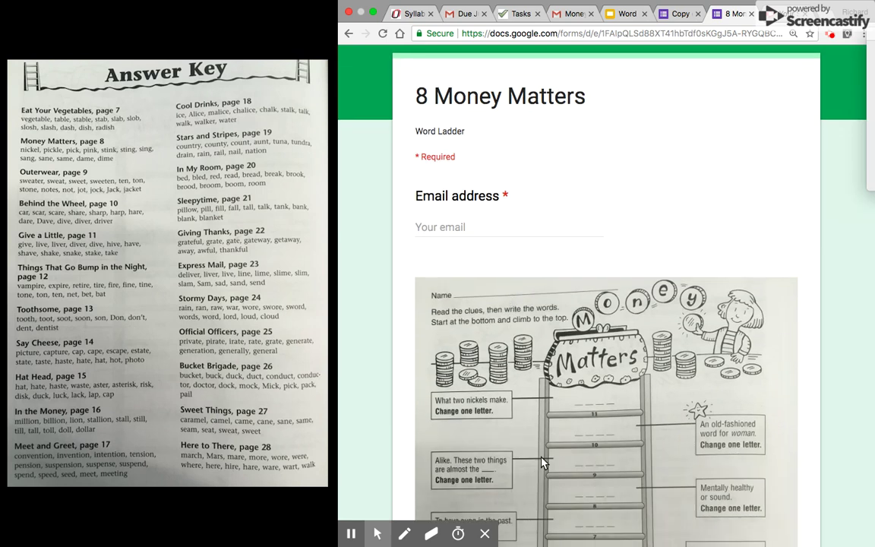
{"action": "scroll", "coordinate": [524, 456], "scroll_direction": "down", "scroll_amount": 2}
{"action": "scroll", "coordinate": [494, 403], "scroll_direction": "up", "scroll_amount": 3}
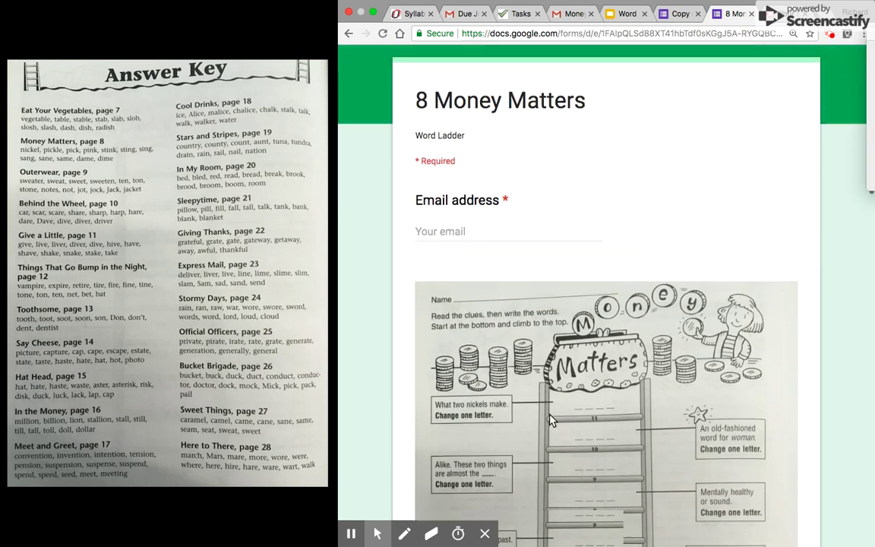
{"action": "scroll", "coordinate": [491, 260], "scroll_direction": "down", "scroll_amount": 5}
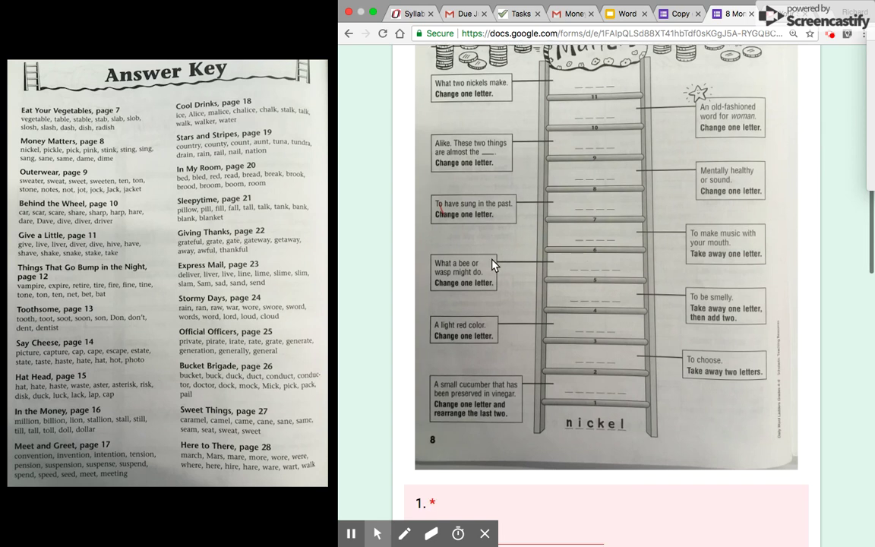
{"action": "scroll", "coordinate": [471, 296], "scroll_direction": "down", "scroll_amount": 3}
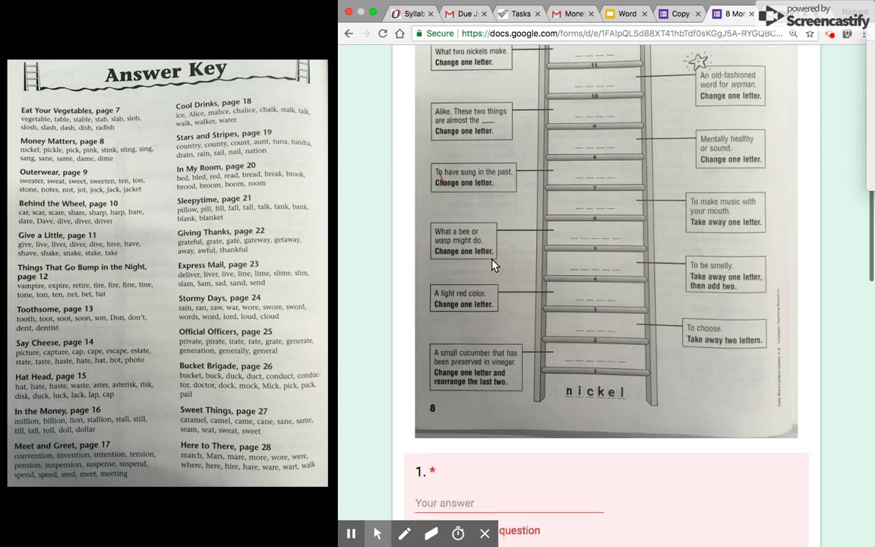
{"action": "left_click", "coordinate": [453, 336]}
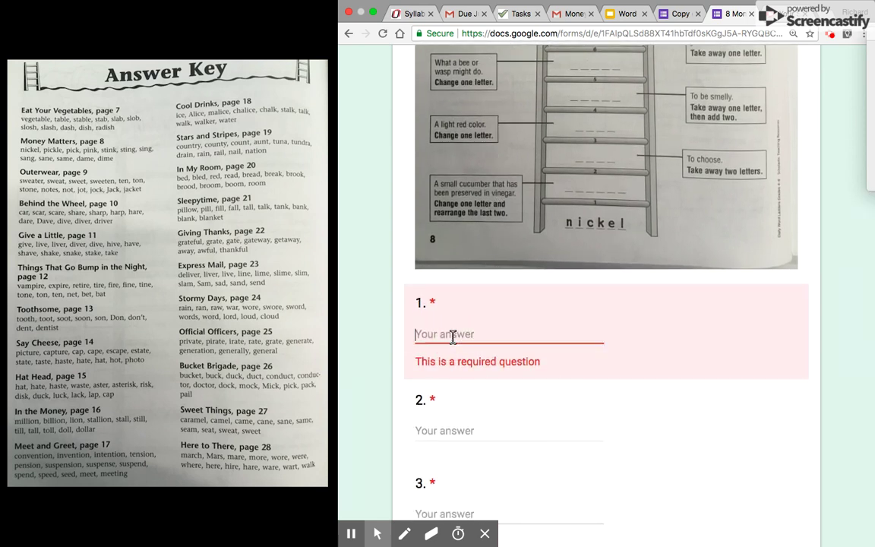
{"action": "scroll", "coordinate": [453, 337], "scroll_direction": "down", "scroll_amount": 3}
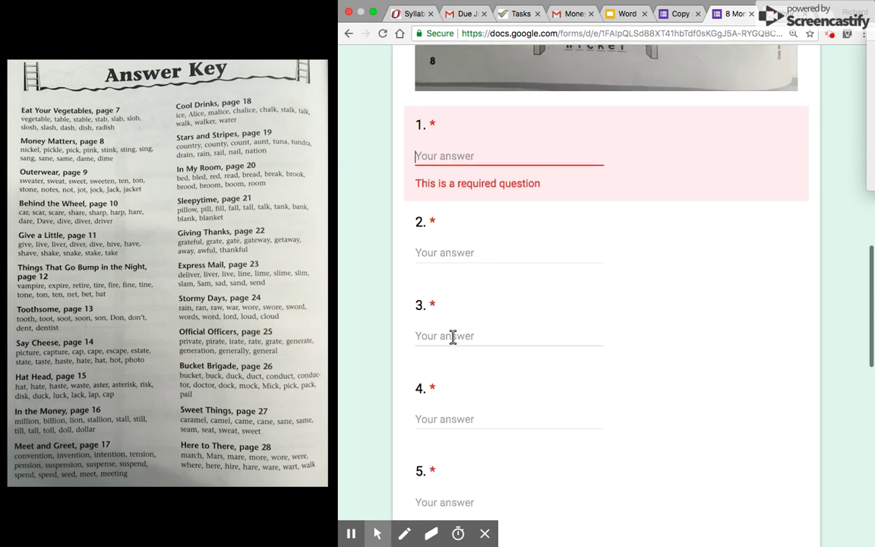
{"action": "scroll", "coordinate": [452, 337], "scroll_direction": "up", "scroll_amount": 10}
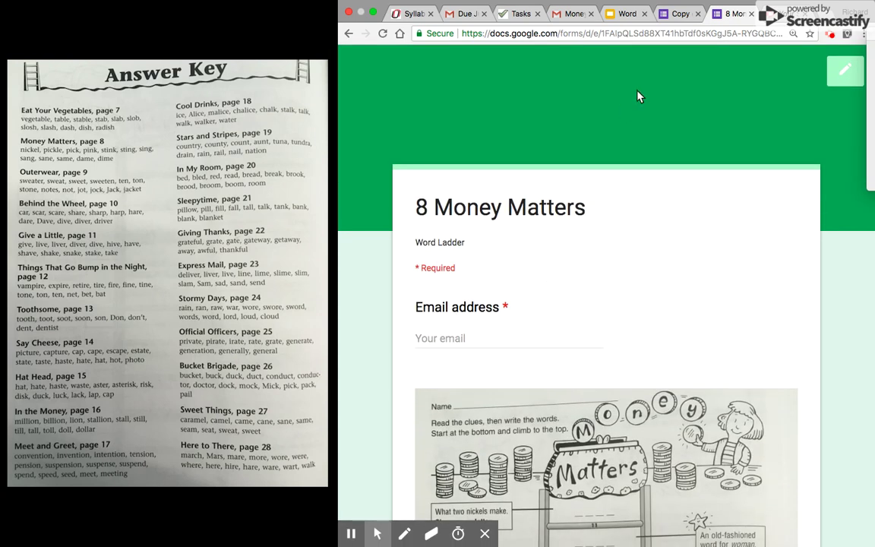
{"action": "scroll", "coordinate": [655, 249], "scroll_direction": "down", "scroll_amount": 15}
{"action": "scroll", "coordinate": [655, 249], "scroll_direction": "up", "scroll_amount": 15}
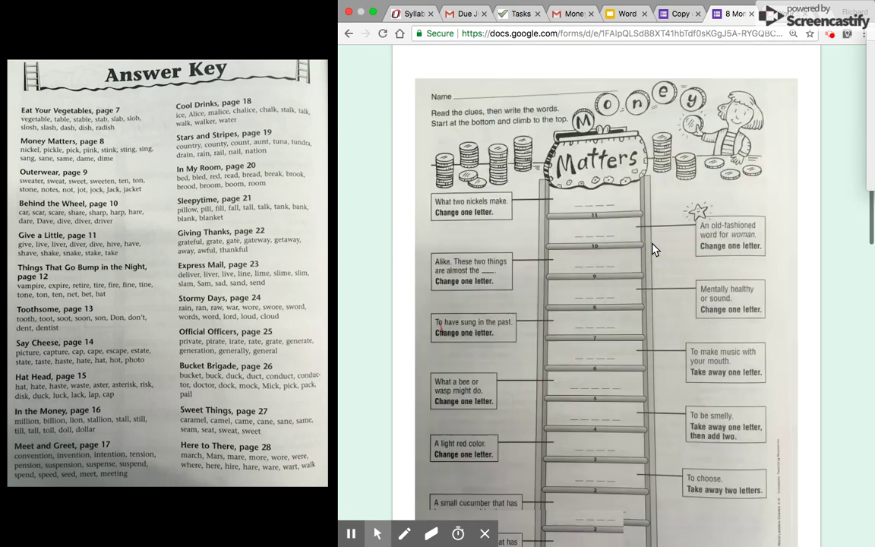
- Switch to the editor of "Copy of 8 Money Matters" and examine the page number and name in the form title
{"action": "left_click", "coordinate": [680, 21]}
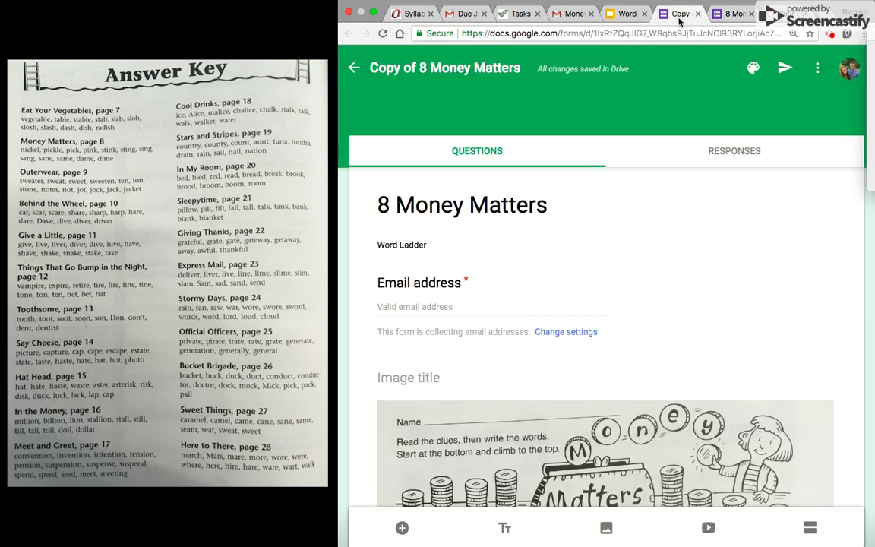
{"action": "scroll", "coordinate": [449, 401], "scroll_direction": "down", "scroll_amount": 1}
{"action": "triple_click", "coordinate": [452, 166]}
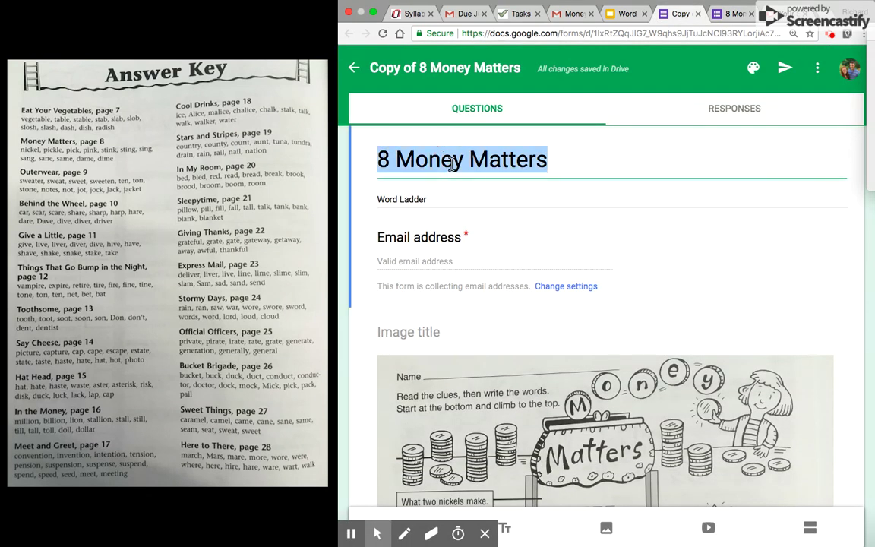
{"action": "left_click", "coordinate": [390, 158]}
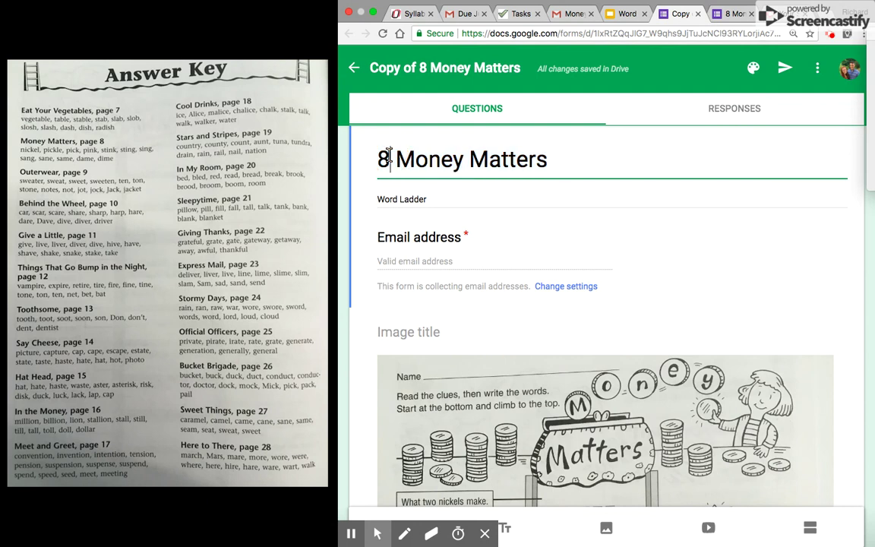
{"action": "double_click", "coordinate": [386, 158]}
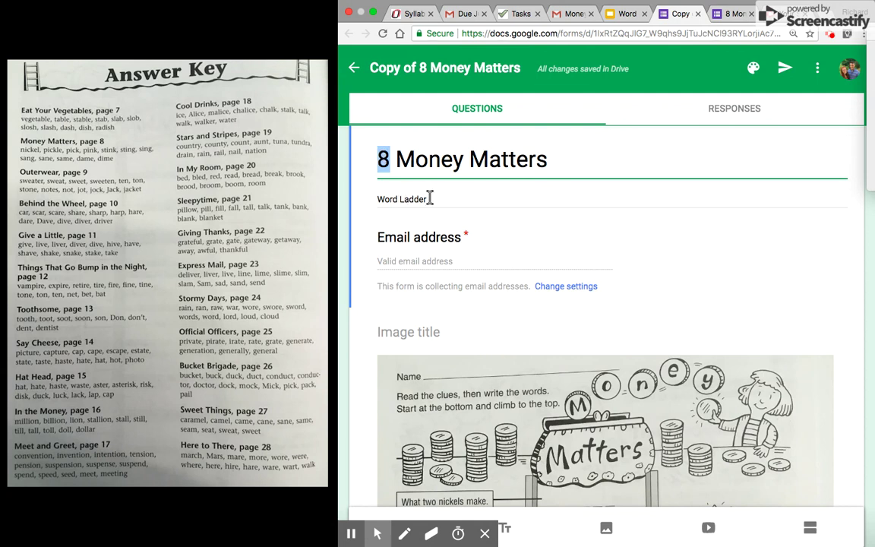
{"action": "left_click_drag", "start_coordinate": [391, 158], "coordinate": [469, 158]}
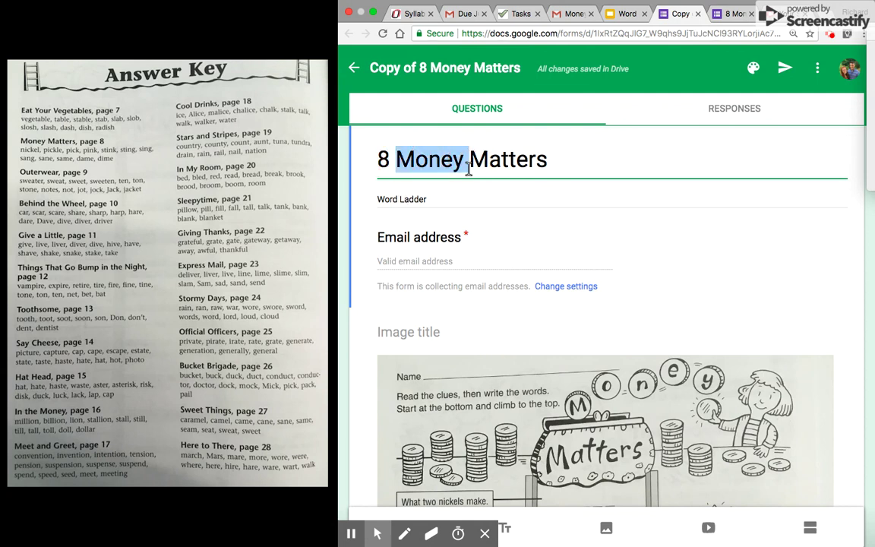
{"action": "left_click", "coordinate": [465, 199]}
- Examine the email collection section and the word ladder image in the form editor
{"action": "scroll", "coordinate": [451, 267], "scroll_direction": "down", "scroll_amount": 2}
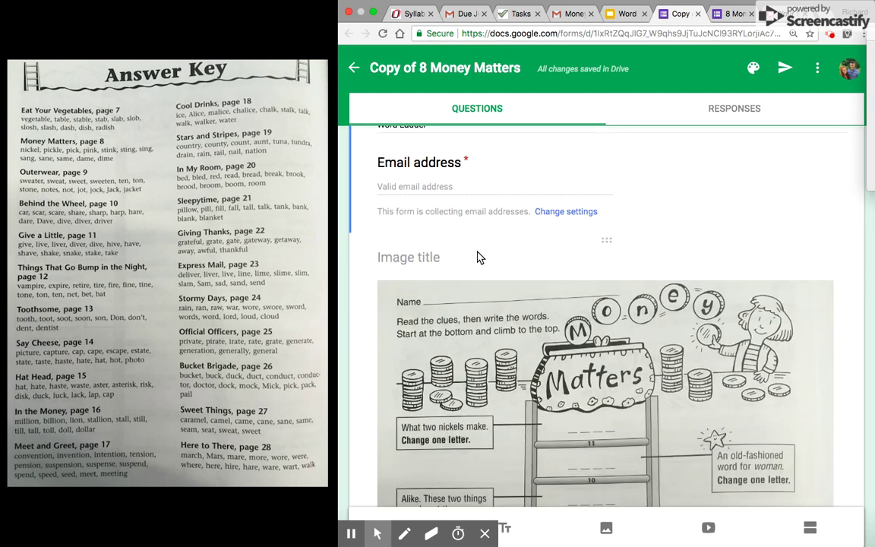
{"action": "scroll", "coordinate": [494, 227], "scroll_direction": "down", "scroll_amount": 1}
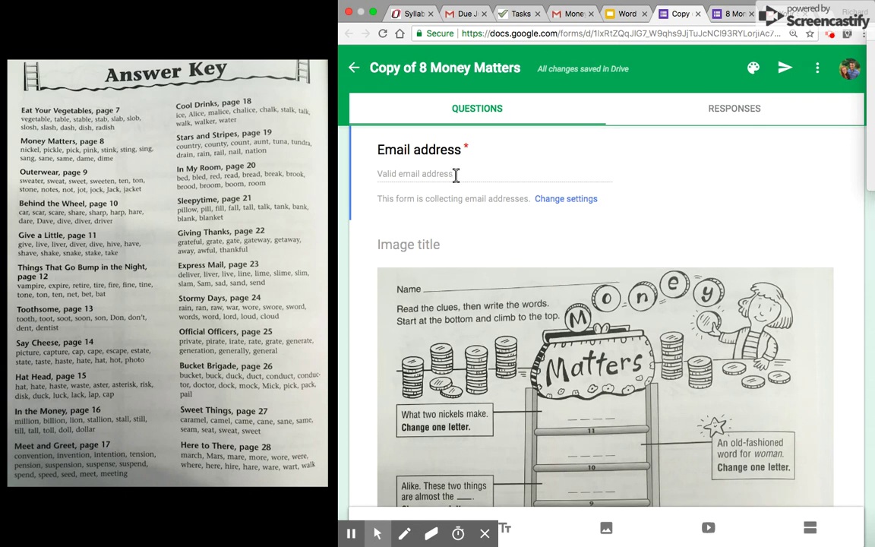
{"action": "scroll", "coordinate": [507, 239], "scroll_direction": "down", "scroll_amount": 5}
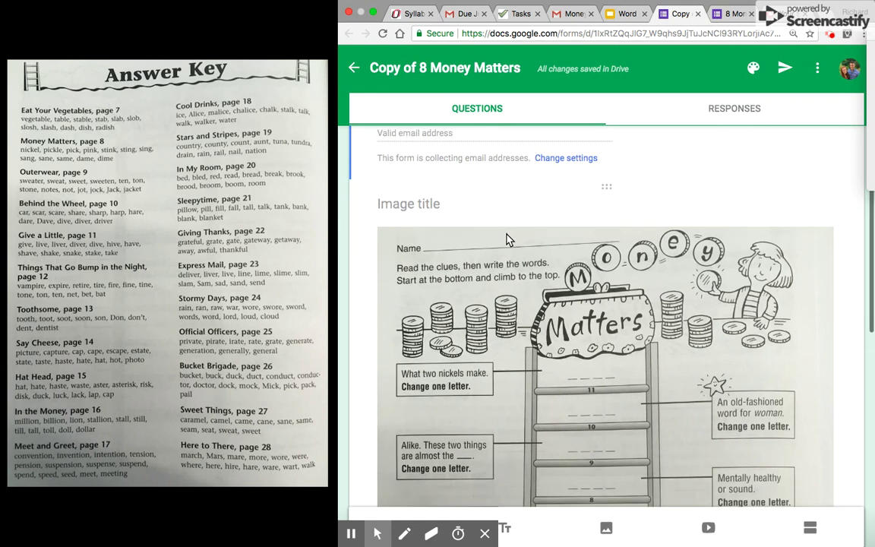
{"action": "scroll", "coordinate": [507, 240], "scroll_direction": "up", "scroll_amount": 1}
{"action": "scroll", "coordinate": [508, 239], "scroll_direction": "down", "scroll_amount": 1}
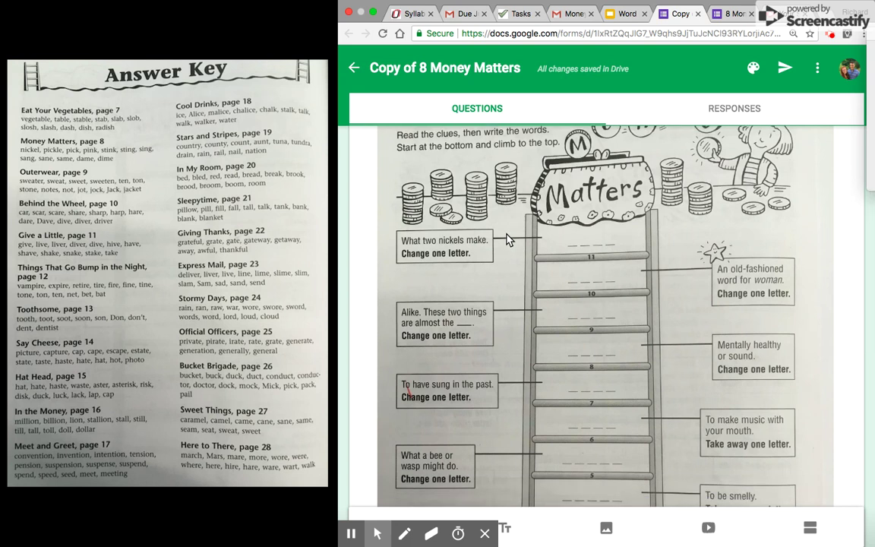
{"action": "scroll", "coordinate": [507, 239], "scroll_direction": "down", "scroll_amount": 3}
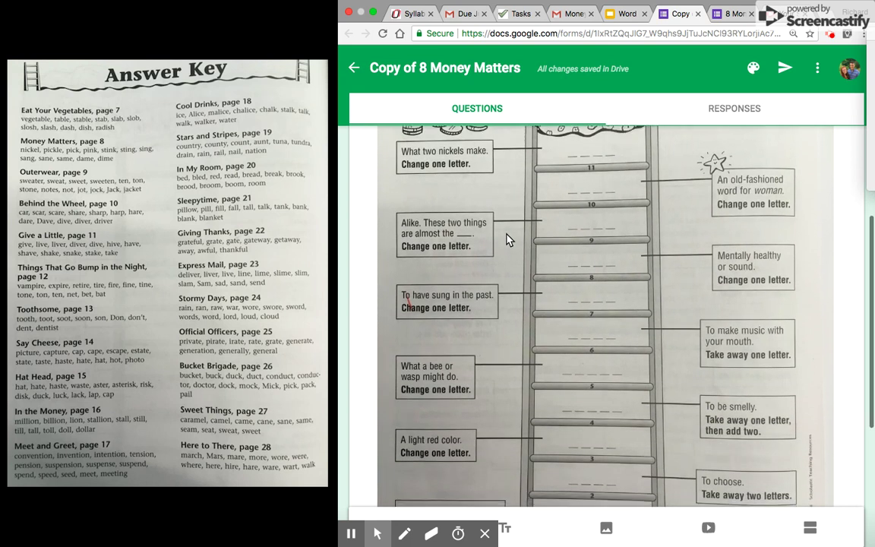
- Examine the word ladder image's clues and numbered rungs down to question 1 in the form editor
{"action": "scroll", "coordinate": [507, 239], "scroll_direction": "up", "scroll_amount": 4}
{"action": "scroll", "coordinate": [508, 239], "scroll_direction": "down", "scroll_amount": 10}
{"action": "scroll", "coordinate": [508, 240], "scroll_direction": "up", "scroll_amount": 7}
{"action": "scroll", "coordinate": [507, 239], "scroll_direction": "down", "scroll_amount": 10}
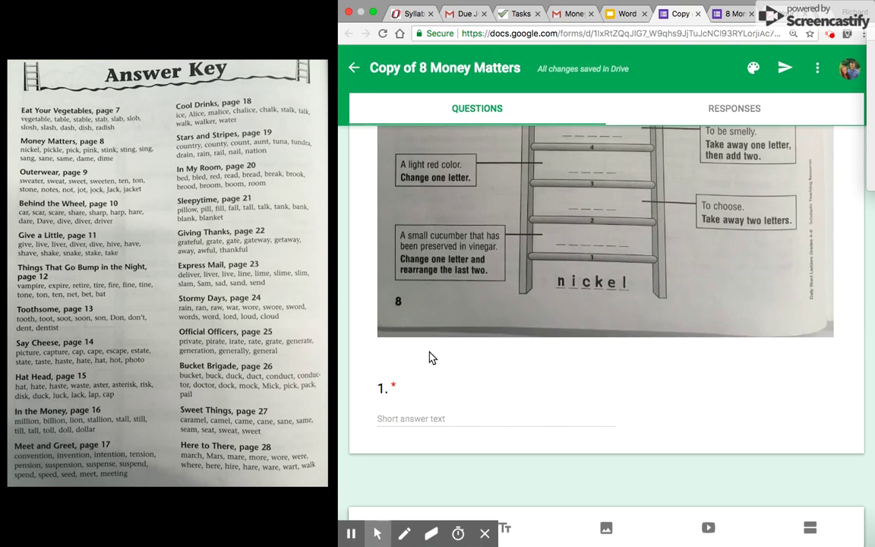
{"action": "scroll", "coordinate": [429, 352], "scroll_direction": "up", "scroll_amount": 8}
{"action": "scroll", "coordinate": [452, 347], "scroll_direction": "down", "scroll_amount": 8}
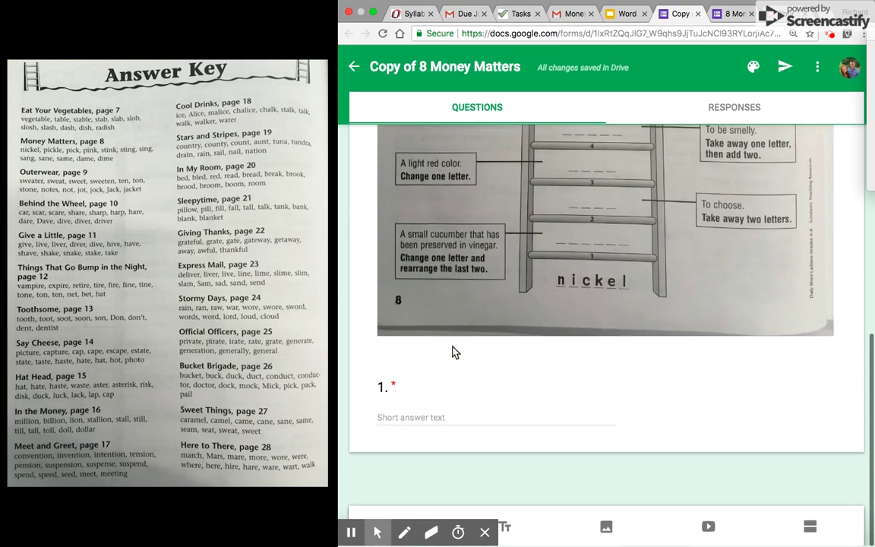
- Open question 1 and compare its number with the numbered rungs in the word ladder image
{"action": "left_click", "coordinate": [413, 403]}
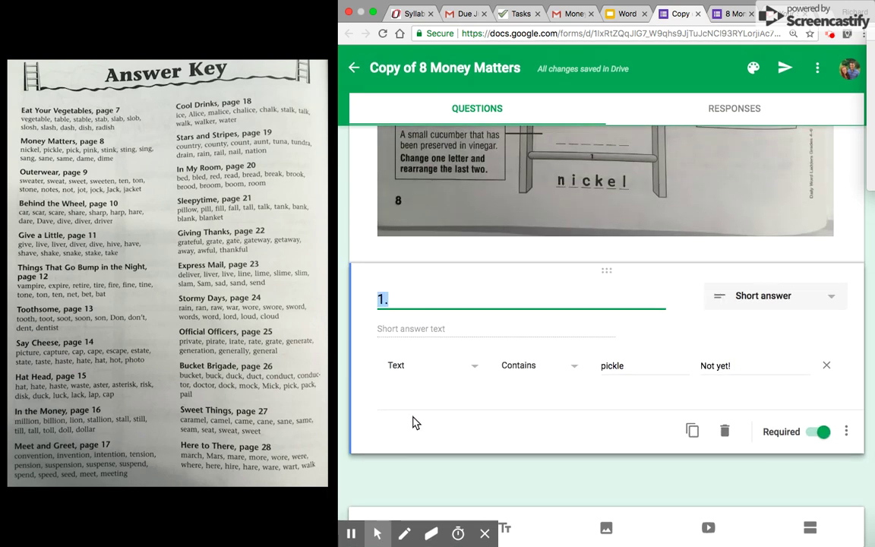
{"action": "left_click", "coordinate": [487, 326]}
{"action": "left_click", "coordinate": [413, 295]}
{"action": "scroll", "coordinate": [530, 236], "scroll_direction": "up", "scroll_amount": 3}
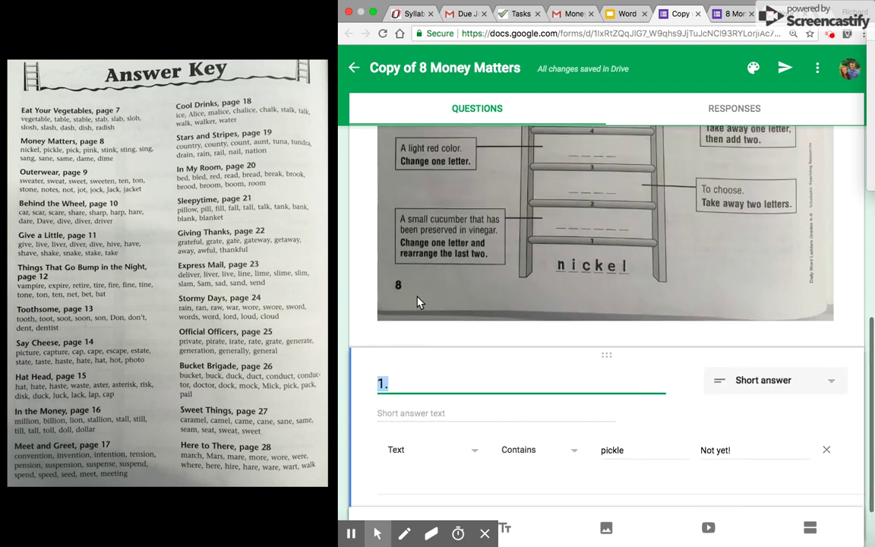
{"action": "left_click", "coordinate": [594, 243]}
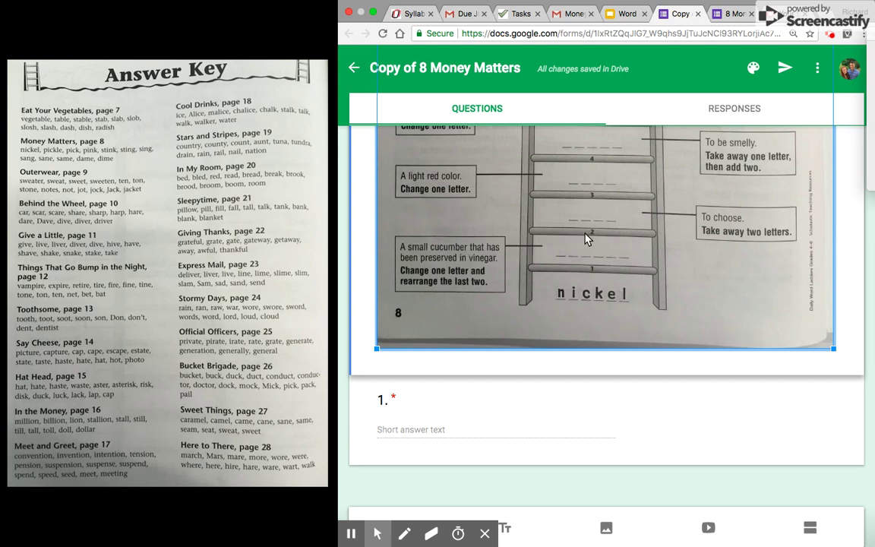
{"action": "scroll", "coordinate": [585, 225], "scroll_direction": "up", "scroll_amount": 1}
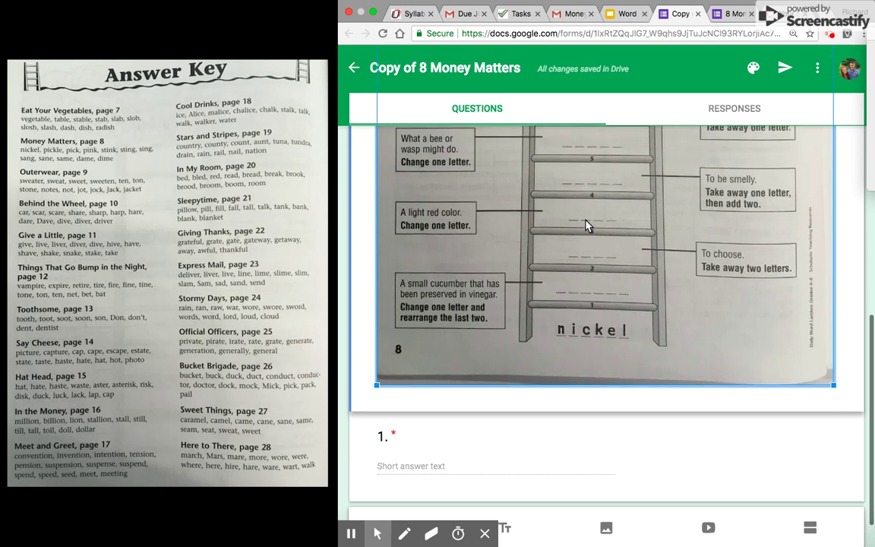
{"action": "scroll", "coordinate": [561, 302], "scroll_direction": "down", "scroll_amount": 1}
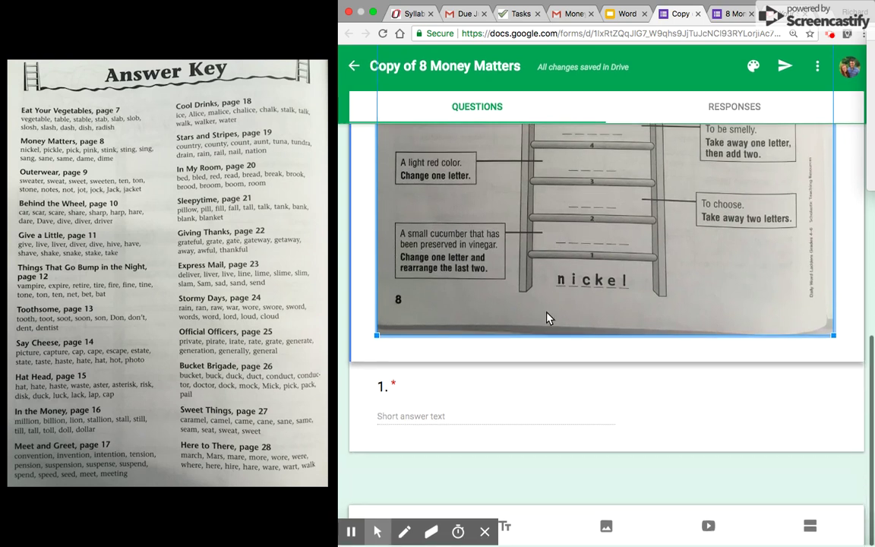
- Set question 1's type to Short answer
{"action": "left_click", "coordinate": [402, 389]}
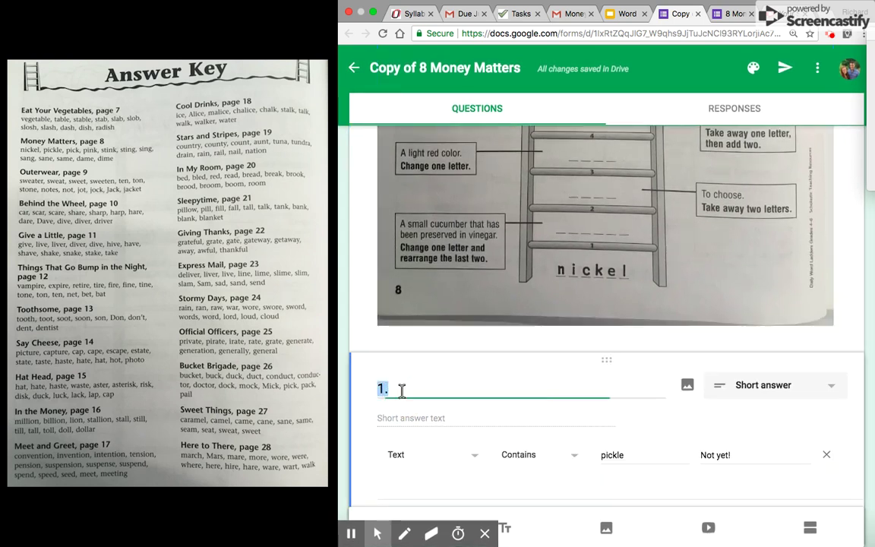
{"action": "left_click", "coordinate": [449, 414]}
{"action": "left_click", "coordinate": [780, 395]}
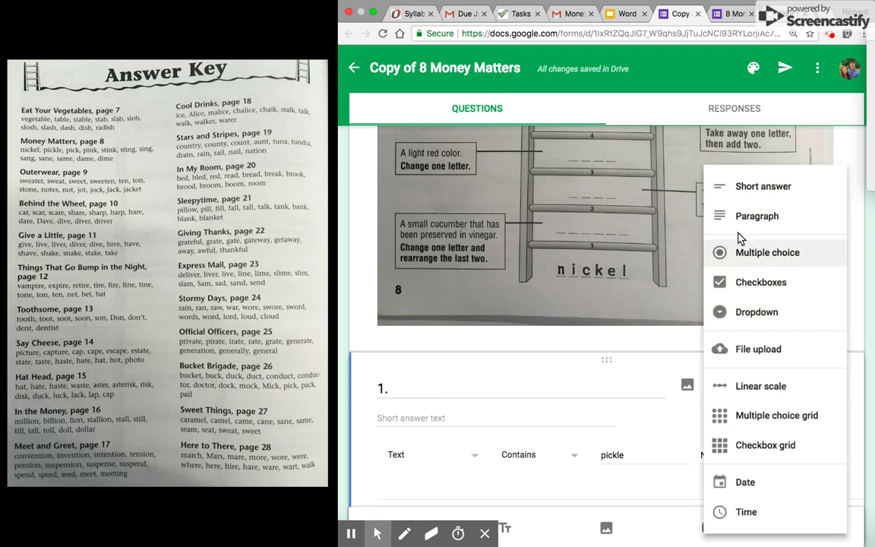
{"action": "left_click", "coordinate": [806, 192]}
{"action": "scroll", "coordinate": [658, 441], "scroll_direction": "down", "scroll_amount": 1}
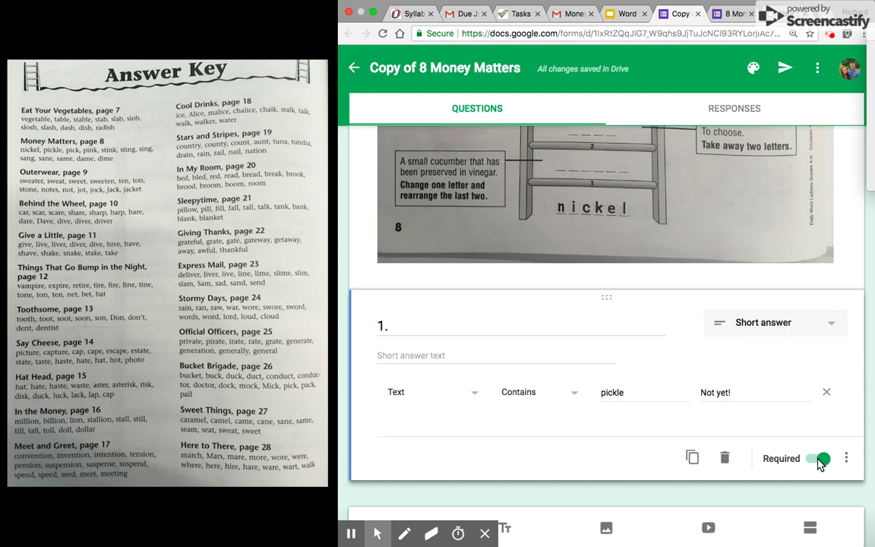
- Check the Response validation setting among question 1's additional options
{"action": "left_click", "coordinate": [845, 458]}
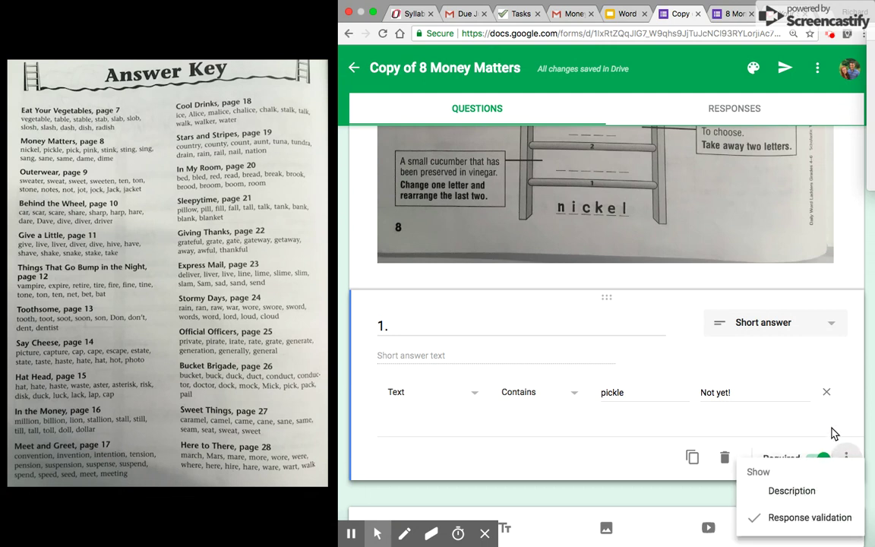
{"action": "scroll", "coordinate": [834, 433], "scroll_direction": "down", "scroll_amount": 1}
{"action": "left_click", "coordinate": [829, 342]}
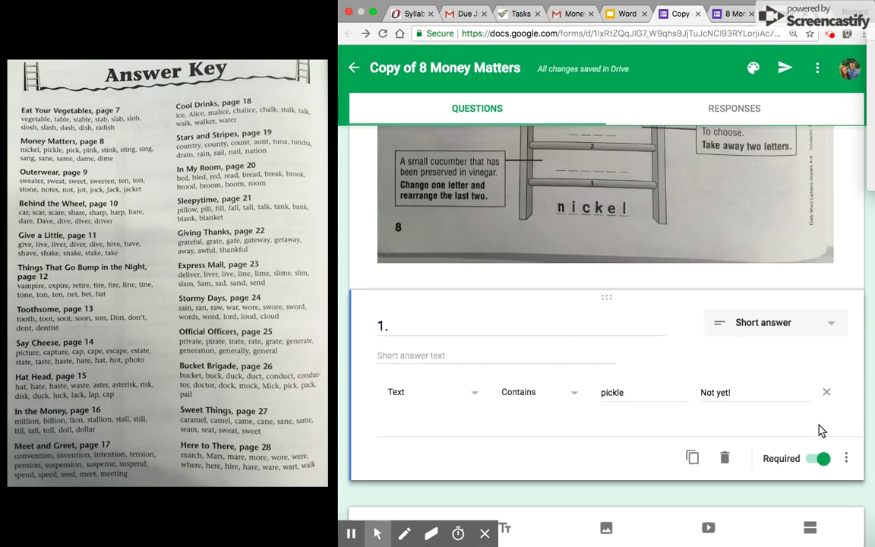
{"action": "scroll", "coordinate": [821, 426], "scroll_direction": "down", "scroll_amount": 1}
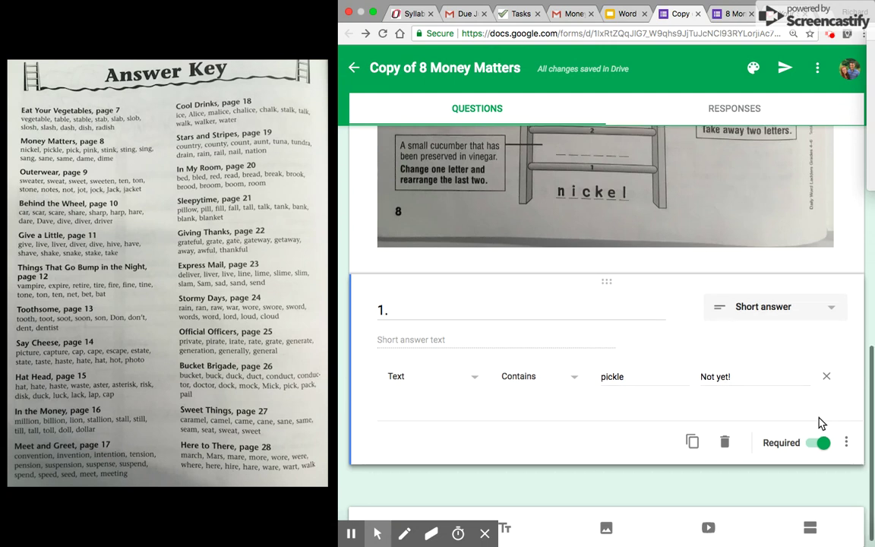
{"action": "left_click", "coordinate": [847, 448]}
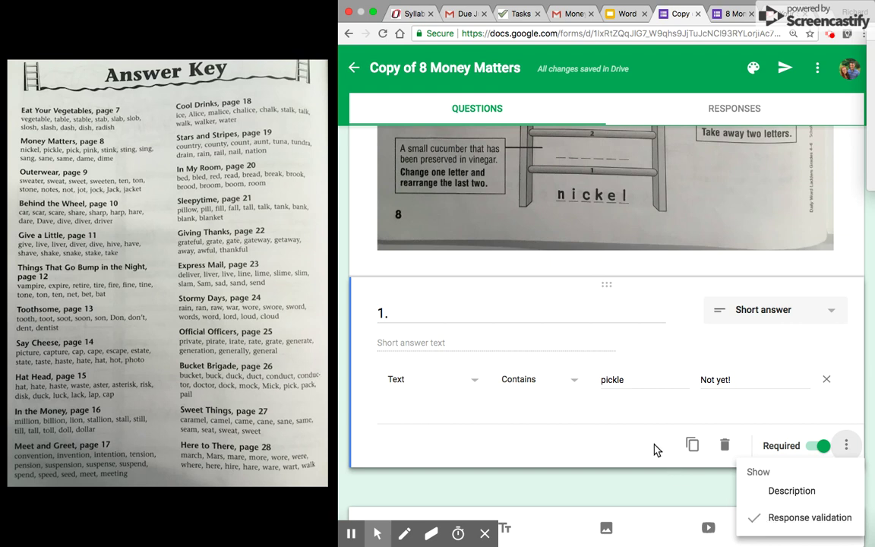
{"action": "left_click", "coordinate": [613, 428]}
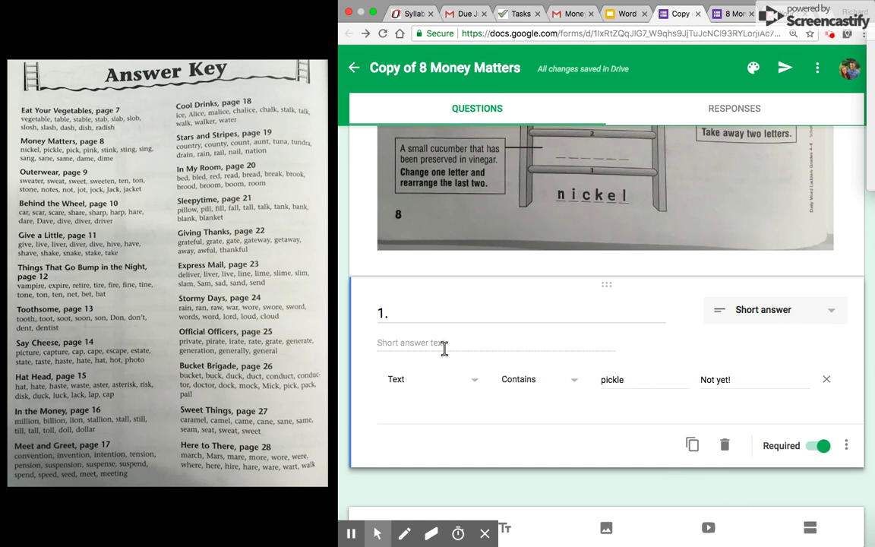
- Examine question 1's validation rule, including its data type, condition, expected answer and custom error text
{"action": "left_click", "coordinate": [430, 386]}
{"action": "left_click", "coordinate": [432, 384]}
{"action": "left_click", "coordinate": [431, 382]}
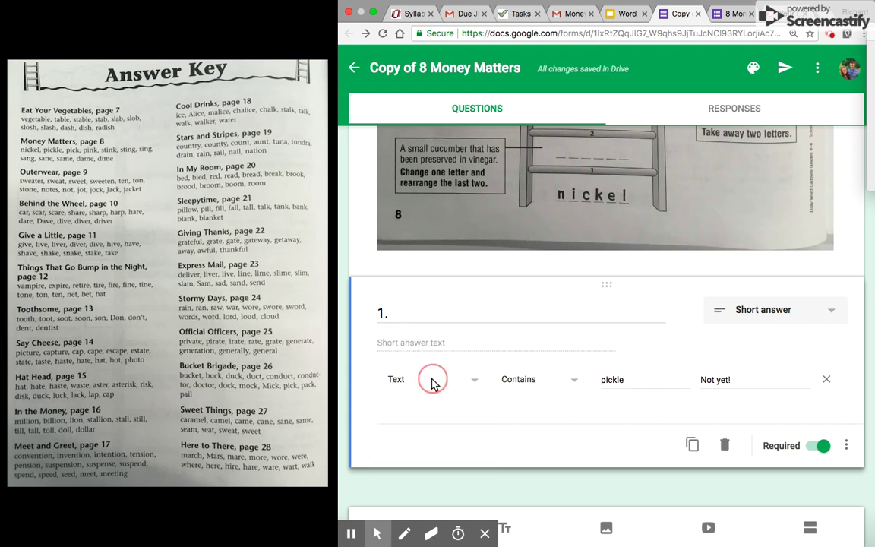
{"action": "left_click", "coordinate": [416, 382]}
{"action": "left_click_drag", "start_coordinate": [631, 380], "coordinate": [602, 384]}
{"action": "left_click", "coordinate": [612, 385]}
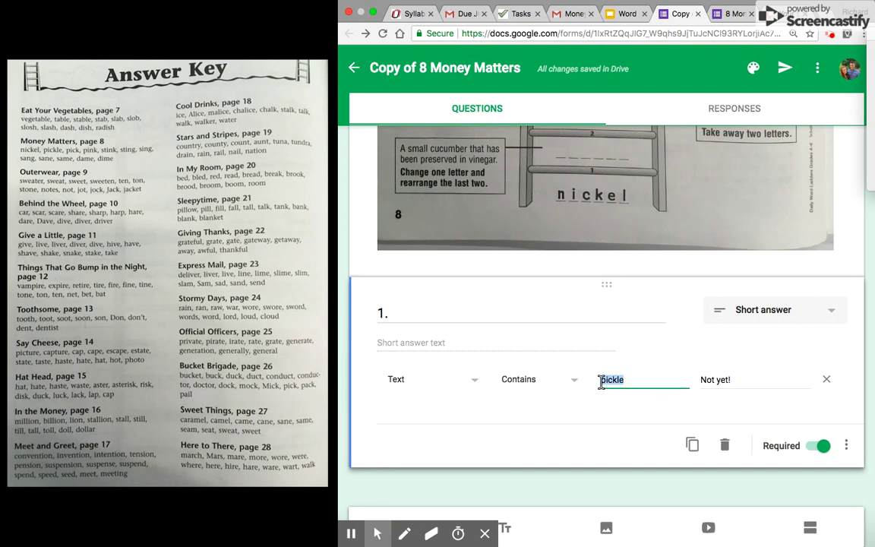
{"action": "left_click", "coordinate": [743, 382]}
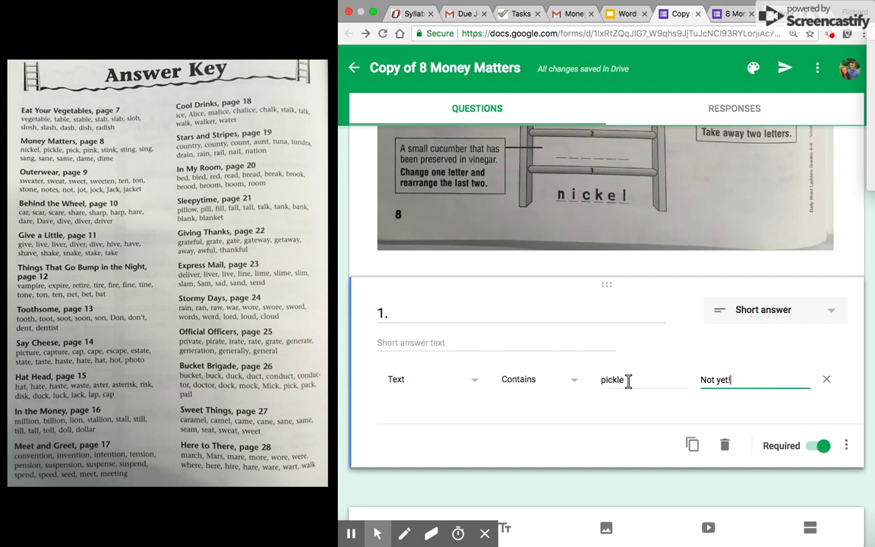
- Try "WRON" as question 1's custom error text and set it back to "Not yet!"
{"action": "left_click_drag", "start_coordinate": [739, 380], "coordinate": [686, 378]}
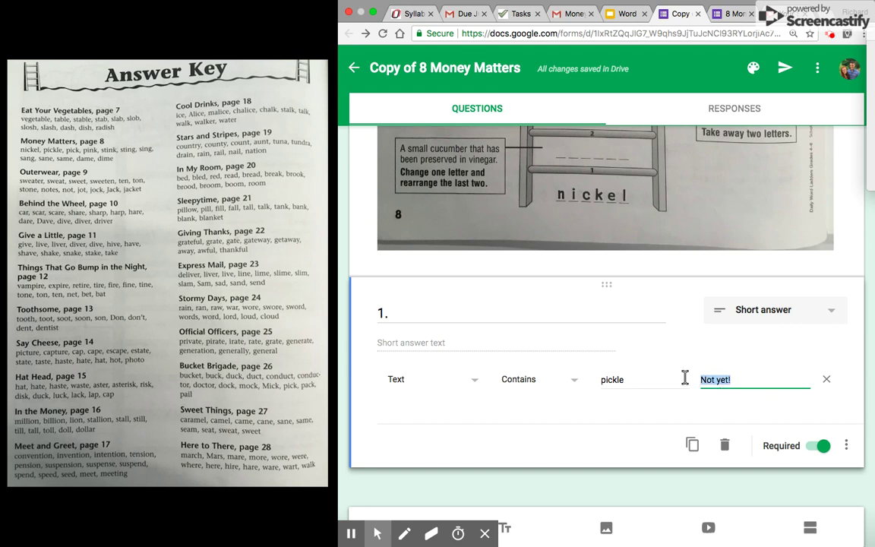
{"action": "type", "text": "WRON"}
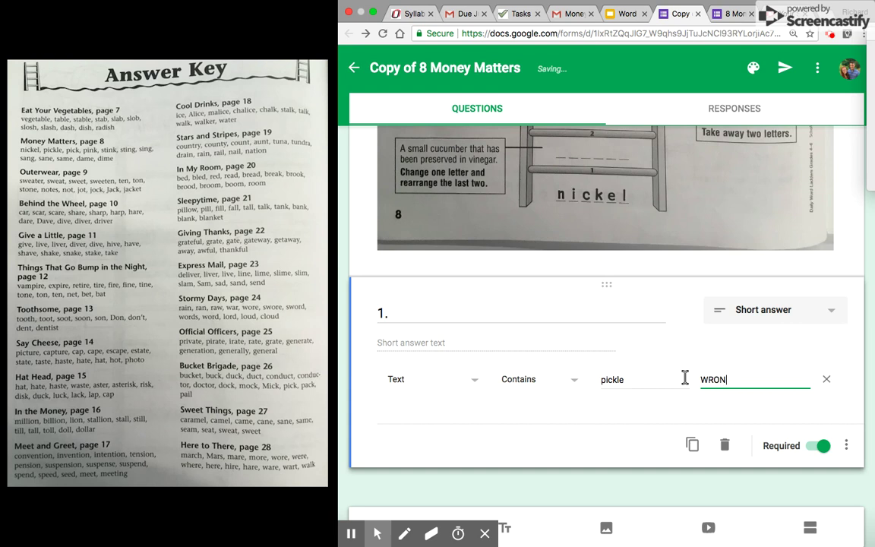
{"action": "key", "text": "BackSpace"}
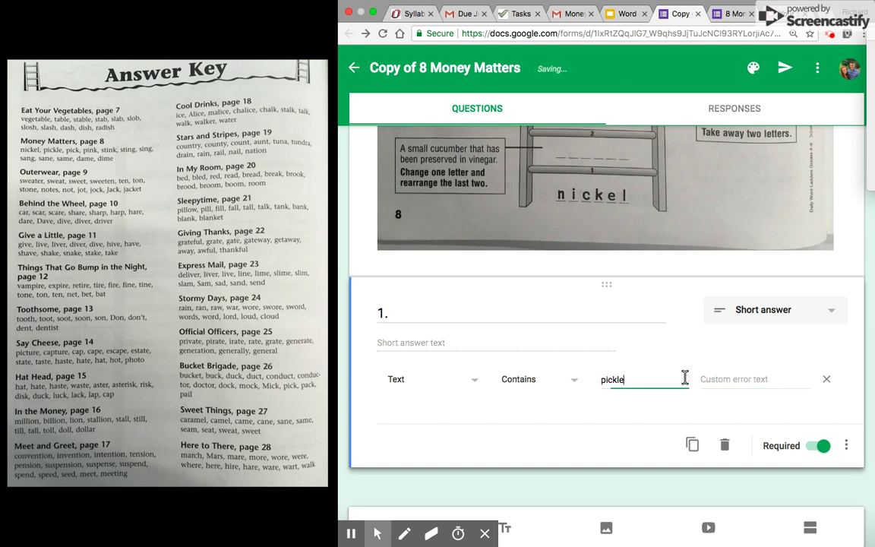
{"action": "left_click", "coordinate": [710, 379]}
{"action": "type", "text": "Not yet!"}
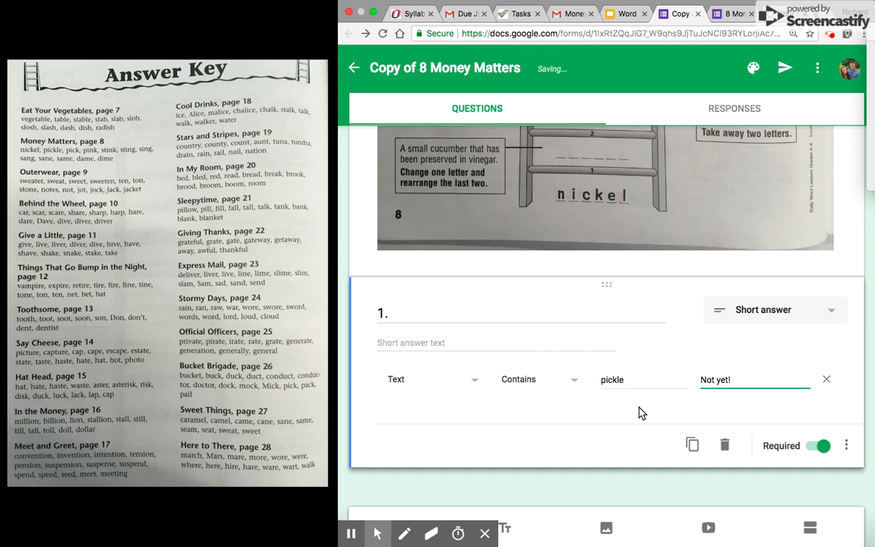
{"action": "left_click", "coordinate": [639, 413]}
- Duplicate question 1 together with its validation rule
{"action": "scroll", "coordinate": [639, 413], "scroll_direction": "down", "scroll_amount": 1}
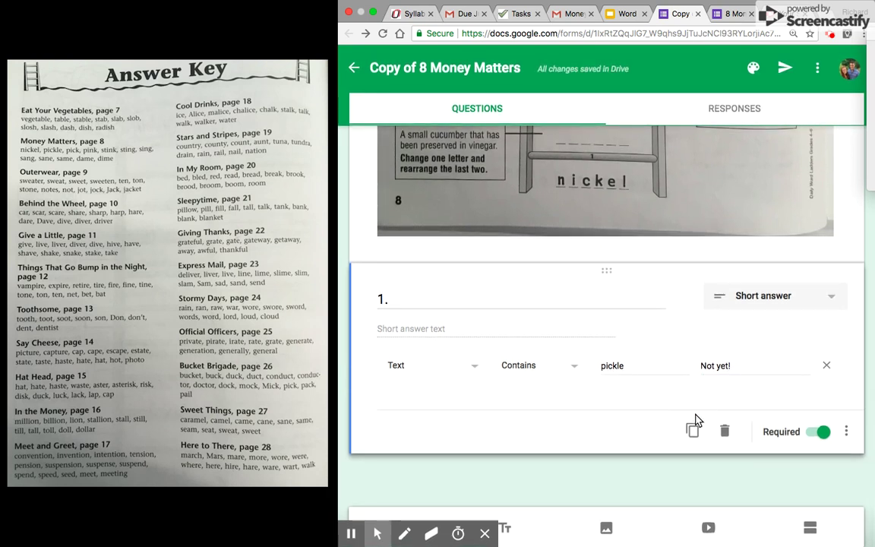
{"action": "scroll", "coordinate": [647, 388], "scroll_direction": "down", "scroll_amount": 1}
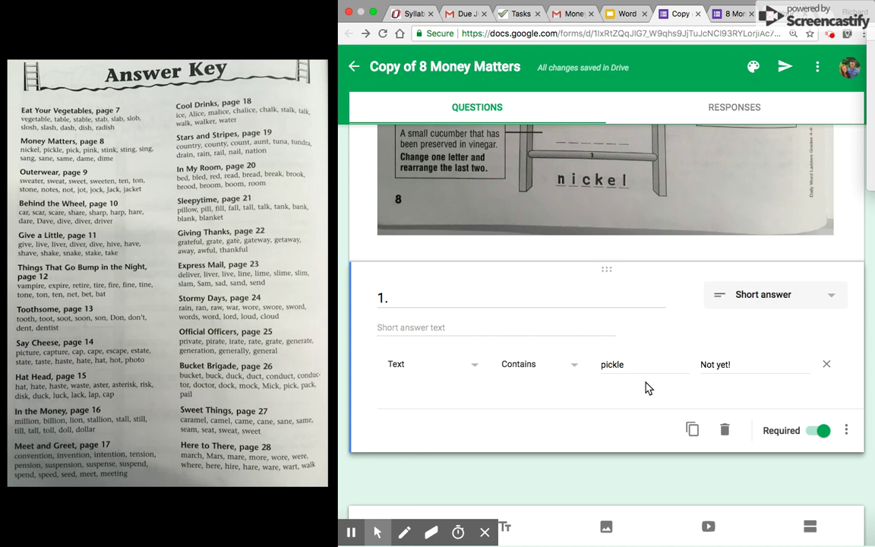
{"action": "left_click", "coordinate": [692, 432]}
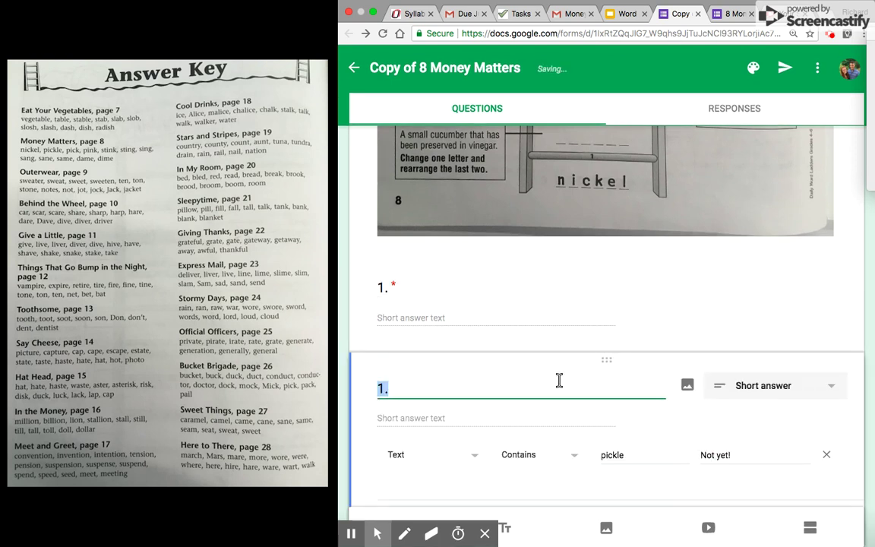
{"action": "scroll", "coordinate": [560, 380], "scroll_direction": "down", "scroll_amount": 1}
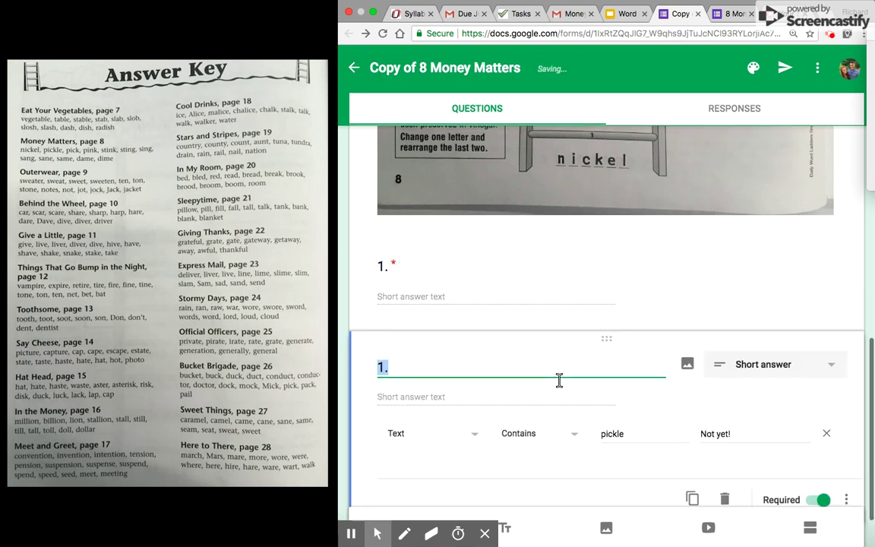
- Switch to the Answer Key image and enlarge it to read the words for "Money Matters, page 8"
{"action": "left_click", "coordinate": [93, 118]}
{"action": "scroll", "coordinate": [93, 118], "scroll_direction": "up", "scroll_amount": 5}
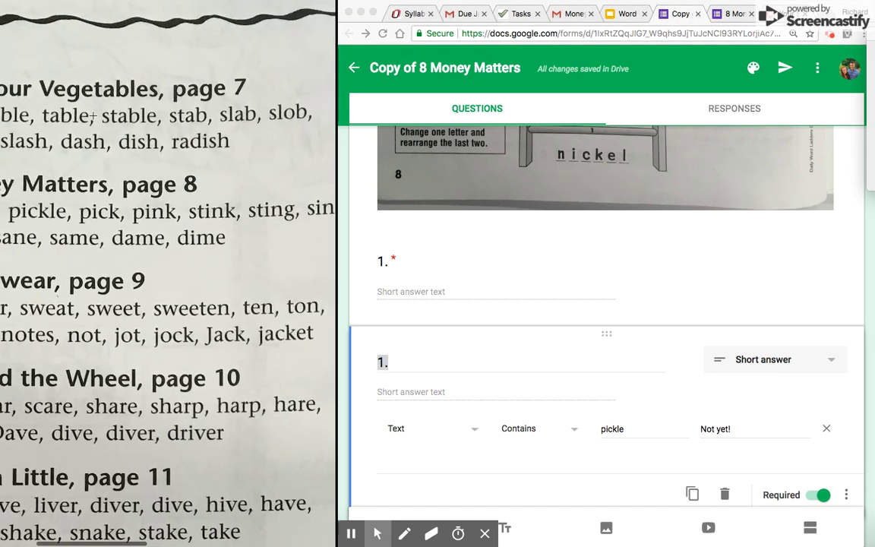
{"action": "scroll", "coordinate": [93, 118], "scroll_direction": "down", "scroll_amount": 5}
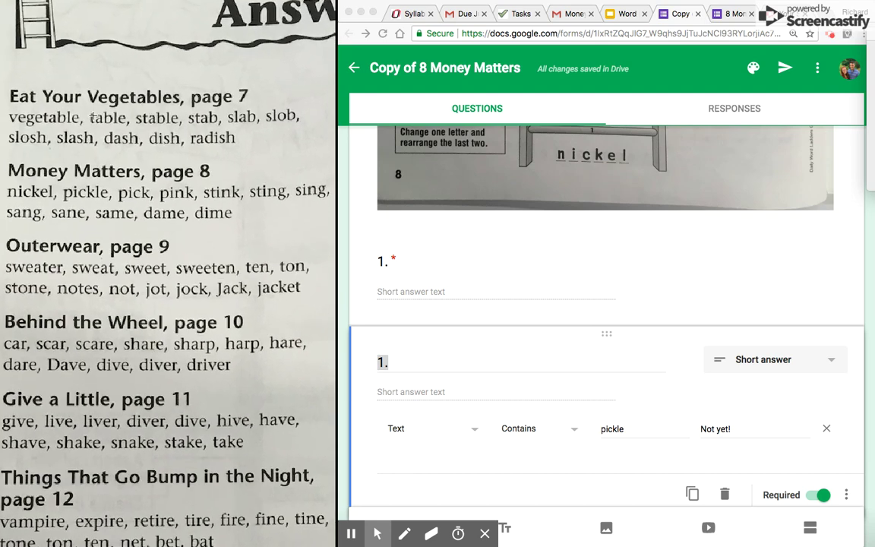
{"action": "scroll", "coordinate": [93, 118], "scroll_direction": "down", "scroll_amount": 3}
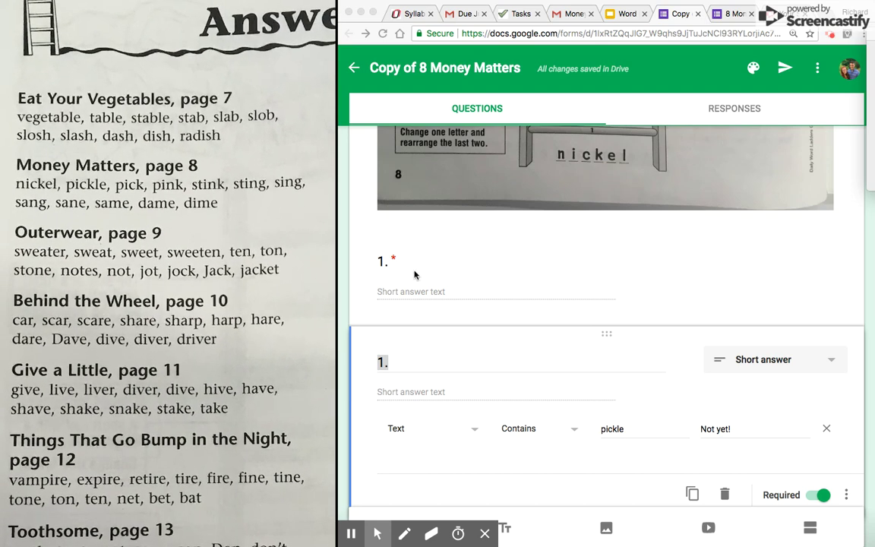
- Renumber the duplicated question "2." in the form editor and set its expected answer to "pick"
{"action": "left_click", "coordinate": [430, 357]}
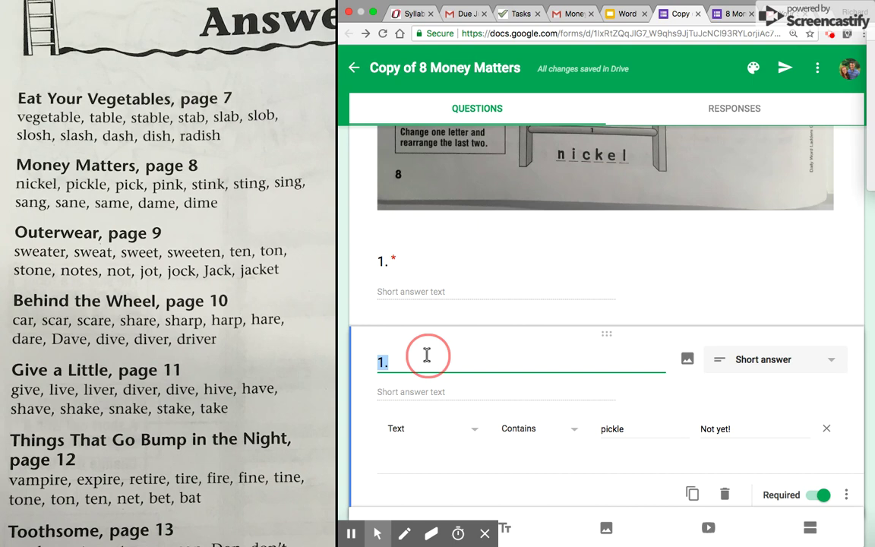
{"action": "double_click", "coordinate": [379, 362]}
{"action": "type", "text": "2"}
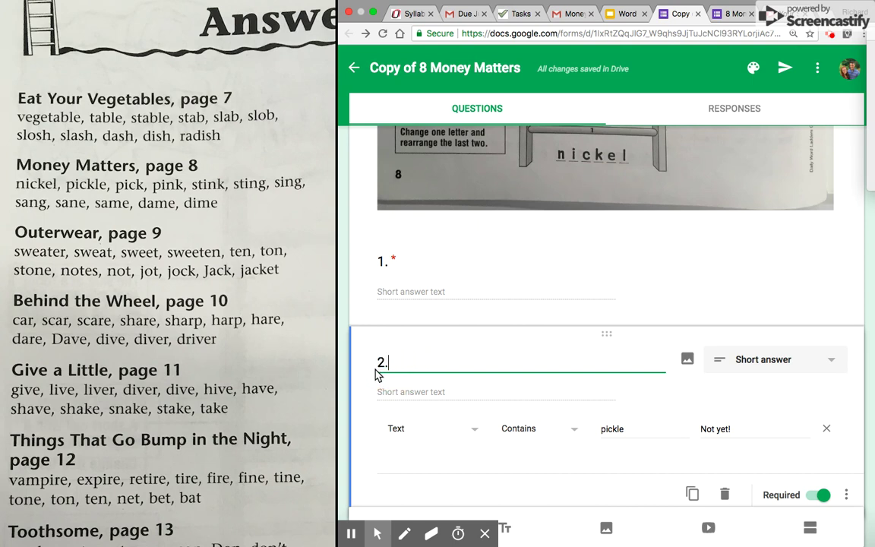
{"action": "scroll", "coordinate": [534, 389], "scroll_direction": "down", "scroll_amount": 2}
{"action": "left_click_drag", "start_coordinate": [617, 375], "coordinate": [603, 376]}
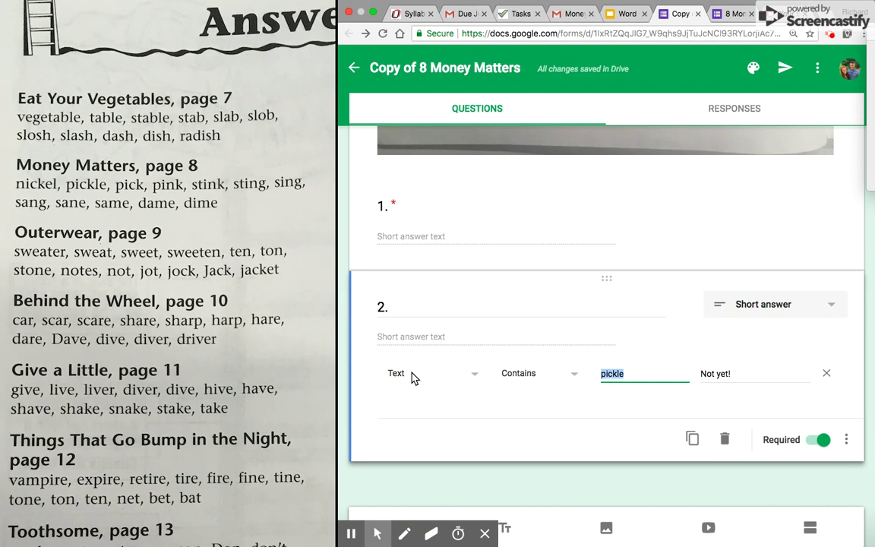
{"action": "type", "text": "pick"}
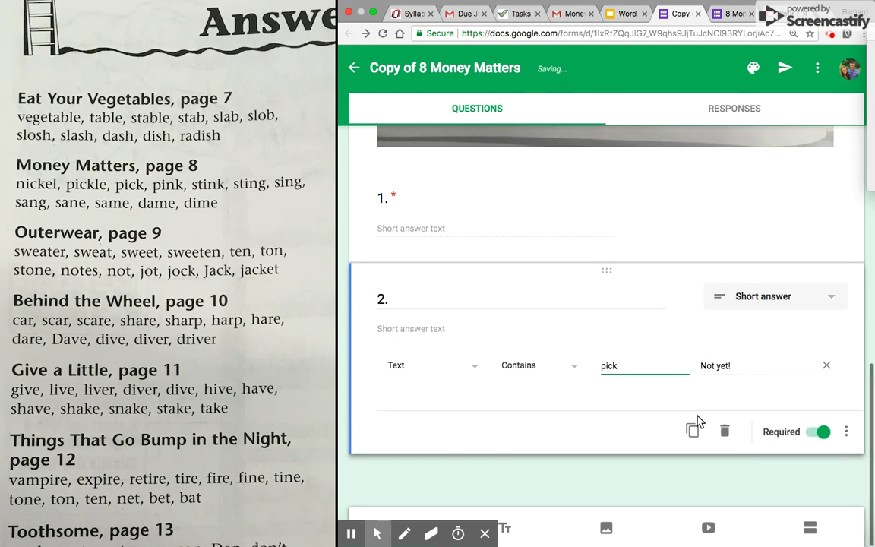
- Duplicate question 2, number the copy "3." and set its expected answer to "pink"
{"action": "left_click", "coordinate": [692, 439]}
{"action": "type", "text": "3."}
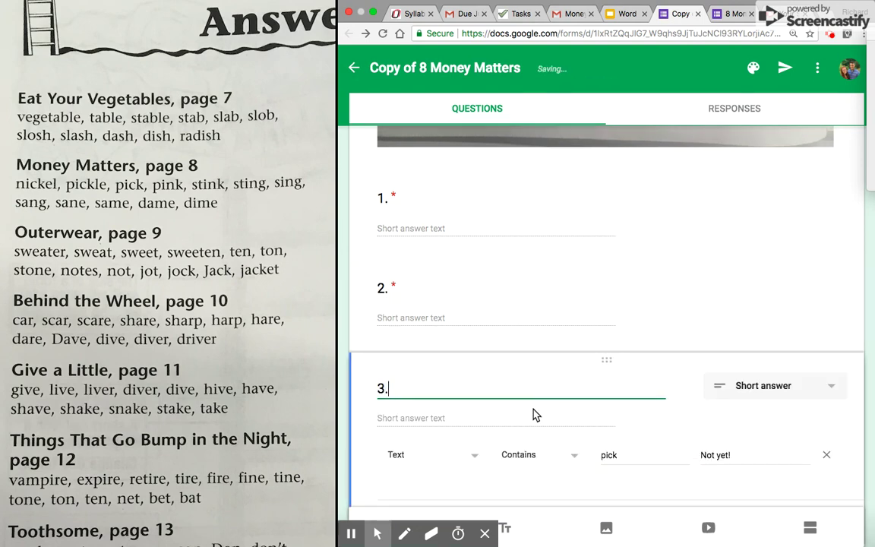
{"action": "double_click", "coordinate": [607, 366]}
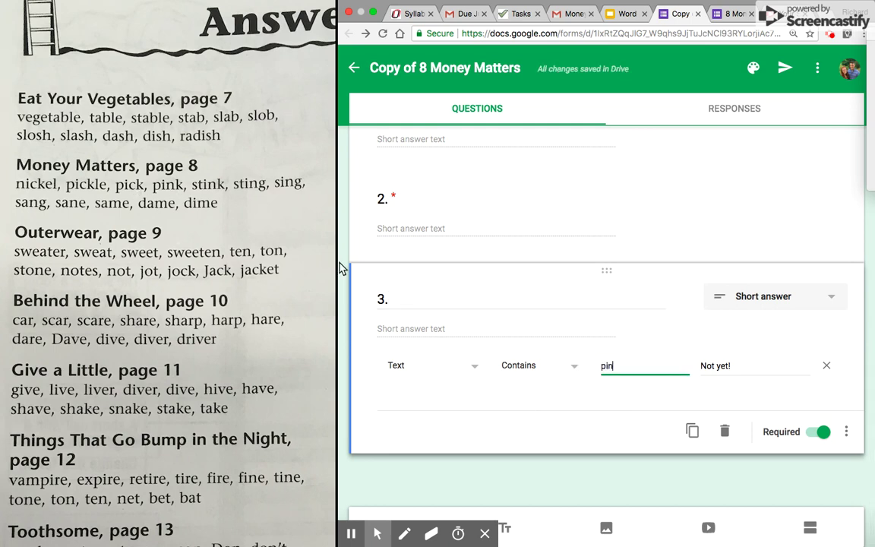
{"action": "type", "text": "pink"}
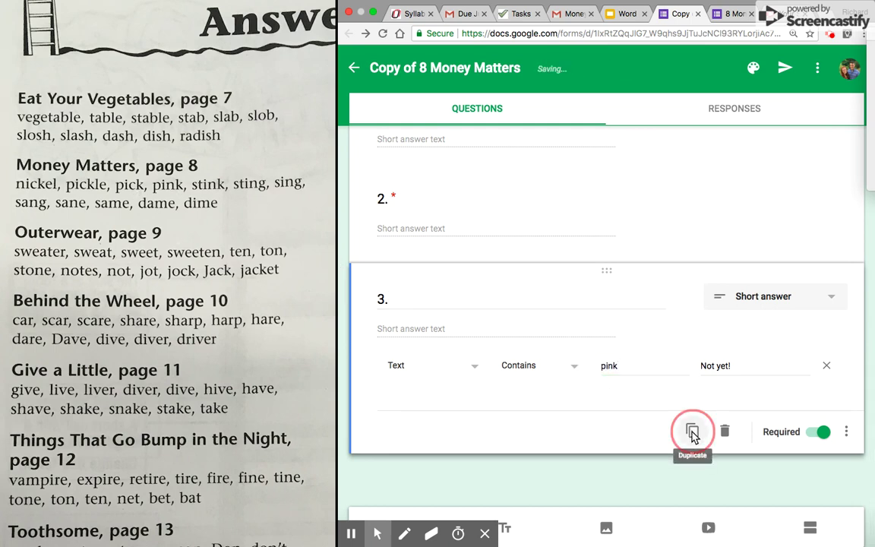
- Duplicate question 3, number the copy "4." and set its expected answer to "stink"
{"action": "left_click", "coordinate": [693, 431]}
{"action": "type", "text": "4. stink"}
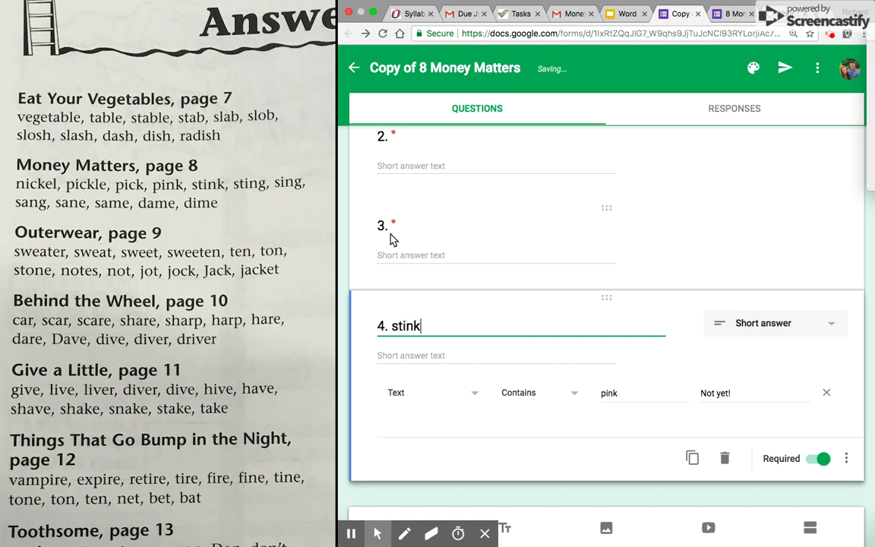
{"action": "key", "text": "BackSpace"}
{"action": "key", "text": "BackSpace"}
{"action": "key", "text": "BackSpace"}
{"action": "key", "text": "BackSpace"}
{"action": "key", "text": "BackSpace"}
{"action": "key", "text": "BackSpace"}
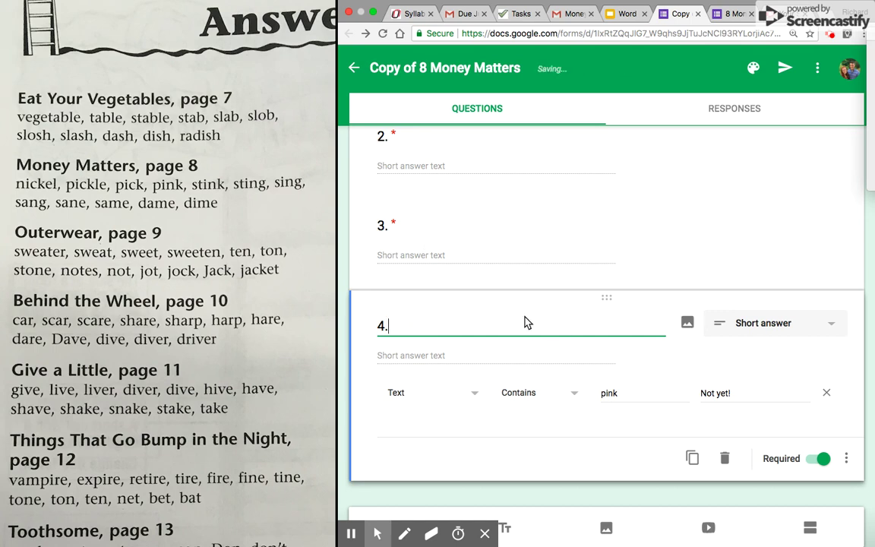
{"action": "double_click", "coordinate": [604, 393]}
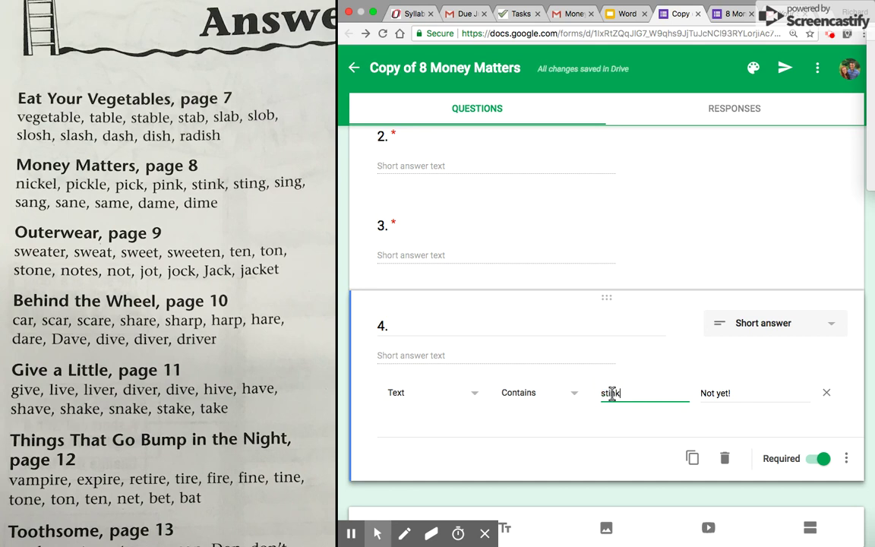
{"action": "type", "text": "stink"}
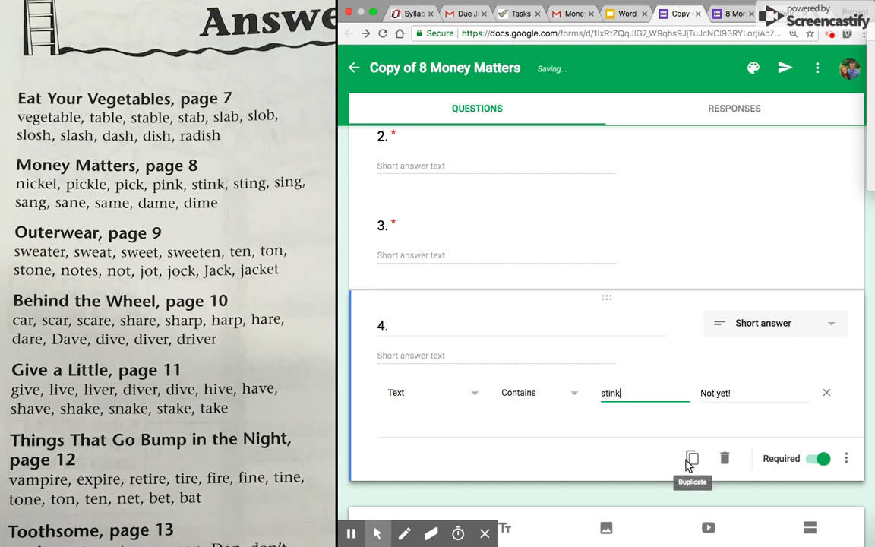
- Duplicate question 4, number the copy "5." and set its expected answer to "sting"
{"action": "left_click", "coordinate": [692, 459]}
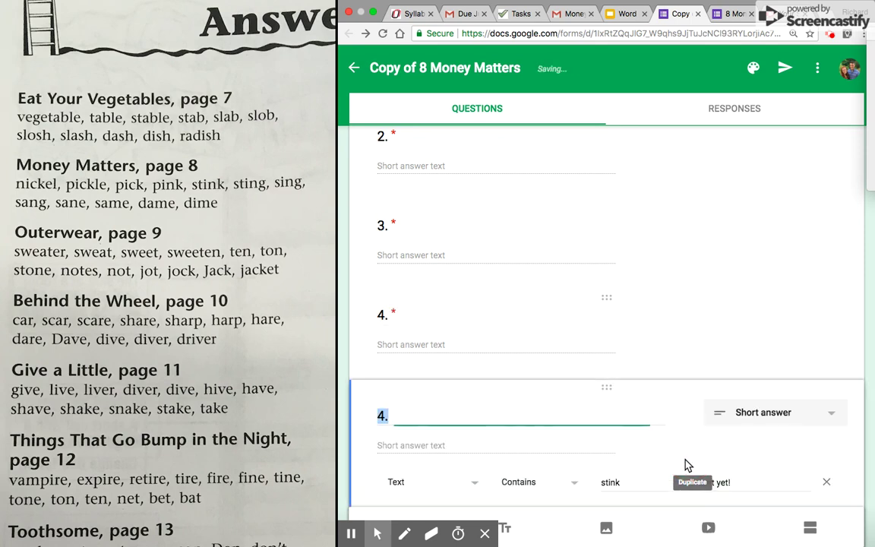
{"action": "left_click", "coordinate": [442, 417]}
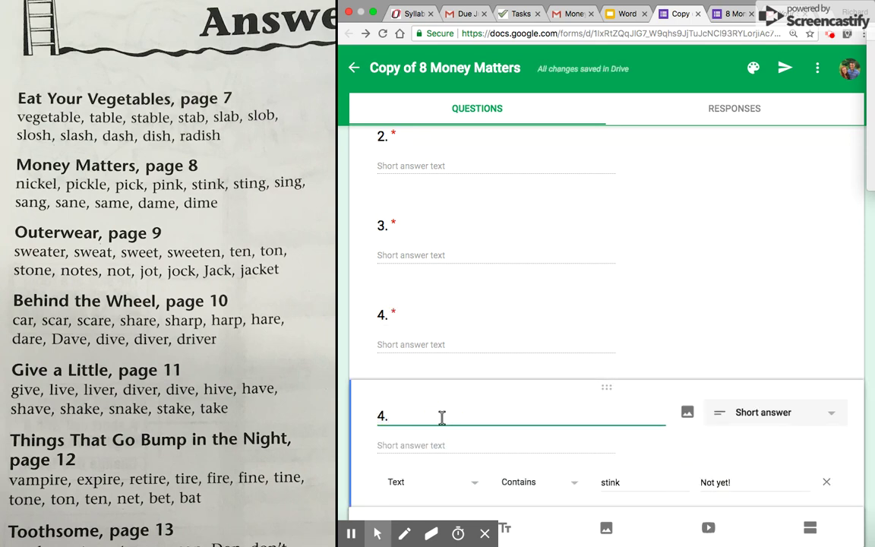
{"action": "key", "text": "BackSpace"}
{"action": "type", "text": "5. "}
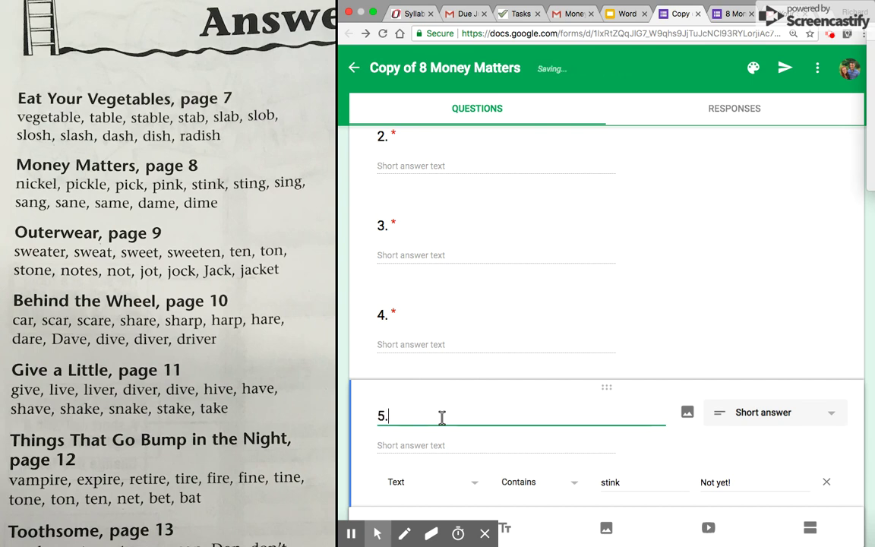
{"action": "type", "text": "sting"}
{"action": "key", "text": "BackSpace"}
{"action": "key", "text": "BackSpace"}
{"action": "key", "text": "BackSpace"}
{"action": "key", "text": "BackSpace"}
{"action": "key", "text": "BackSpace"}
{"action": "key", "text": "BackSpace"}
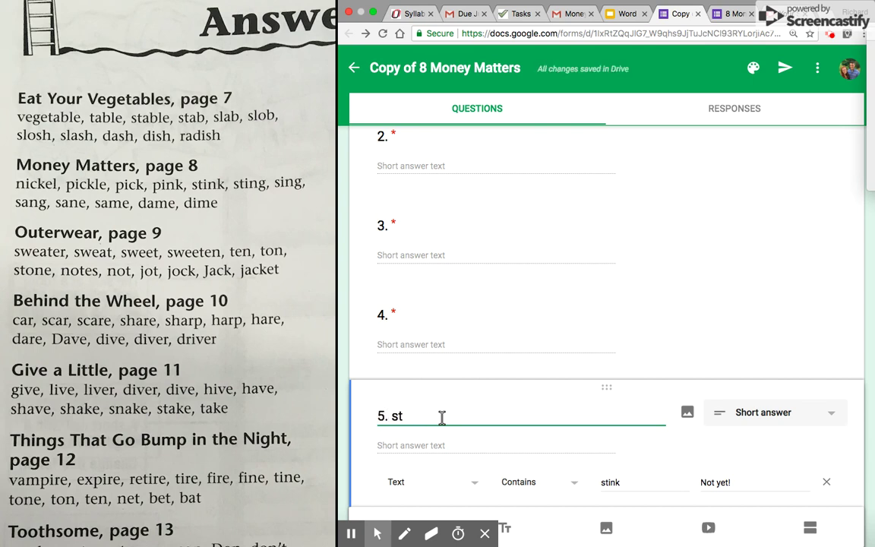
{"action": "left_click", "coordinate": [622, 481]}
{"action": "key", "text": "BackSpace"}
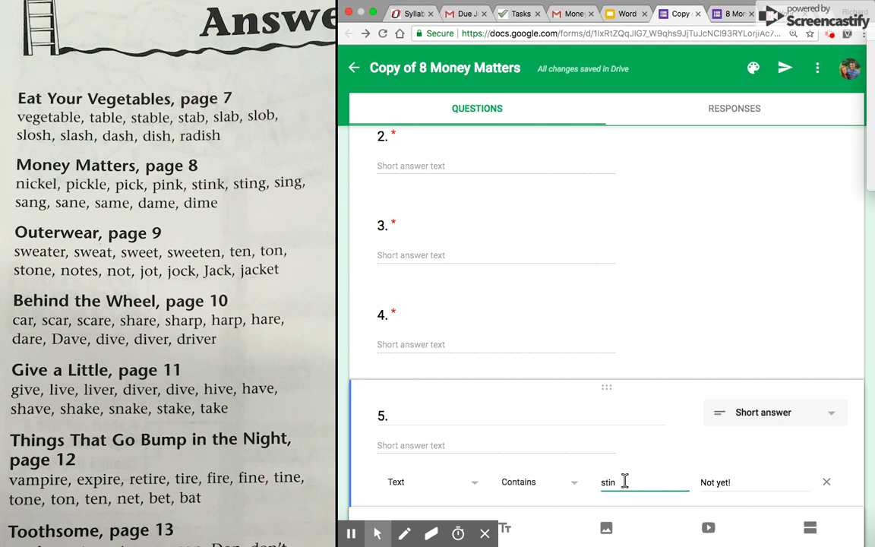
{"action": "type", "text": "g"}
- Duplicate question 5, number the copy "6." and set its expected answer to "sing"
{"action": "scroll", "coordinate": [699, 509], "scroll_direction": "down", "scroll_amount": 2}
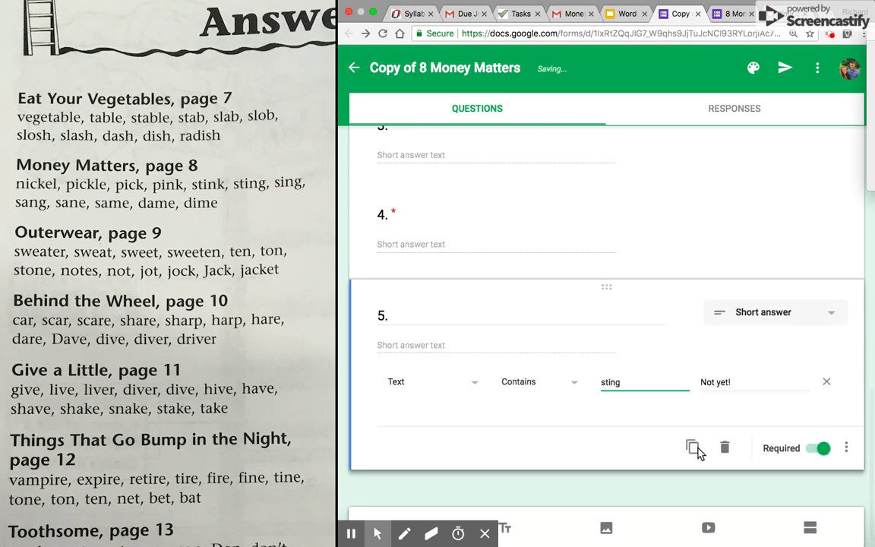
{"action": "left_click", "coordinate": [692, 449]}
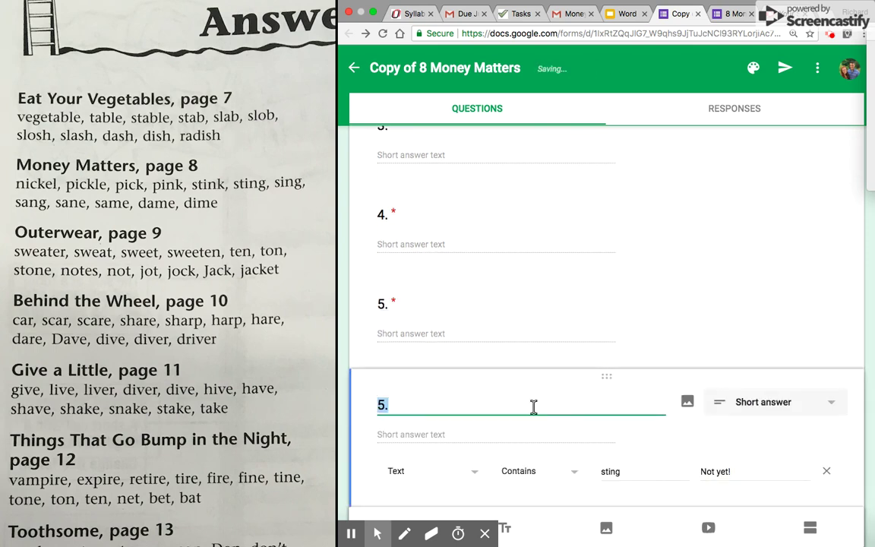
{"action": "type", "text": "6."}
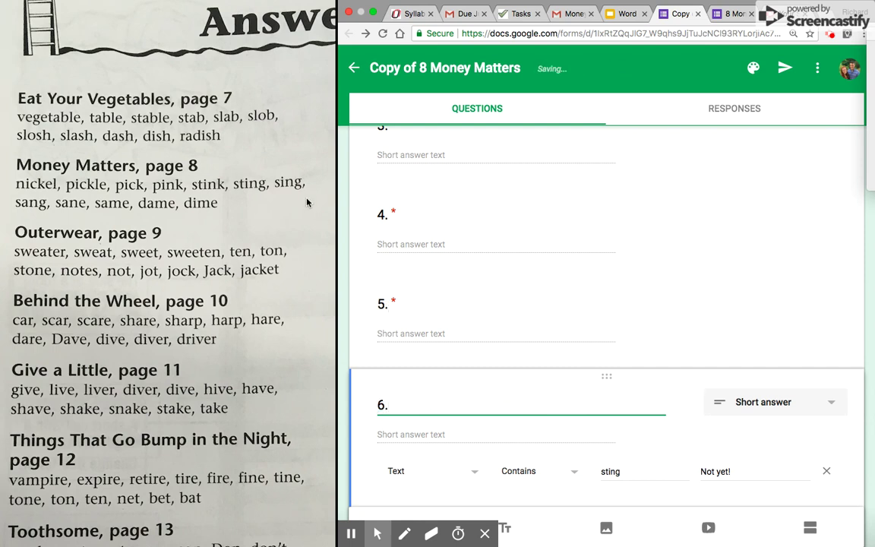
{"action": "left_click", "coordinate": [625, 465]}
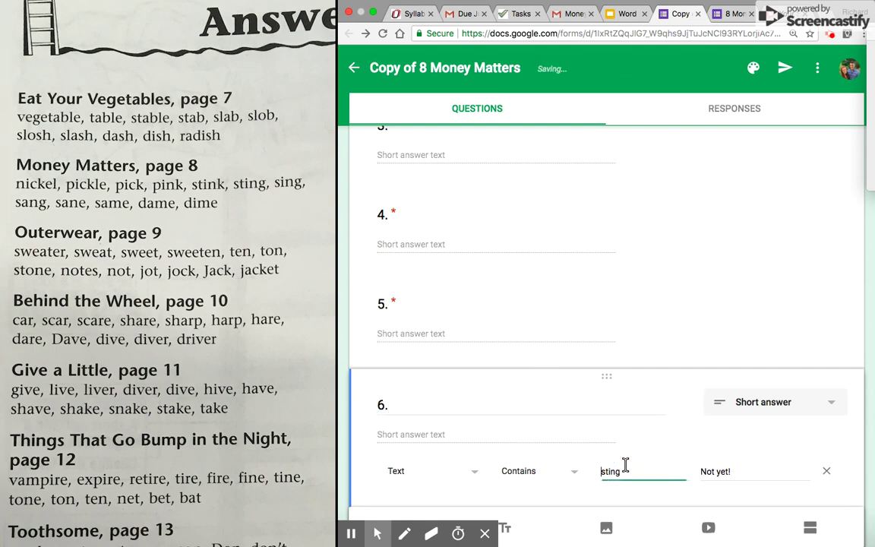
{"action": "double_click", "coordinate": [625, 471]}
{"action": "type", "text": "s"}
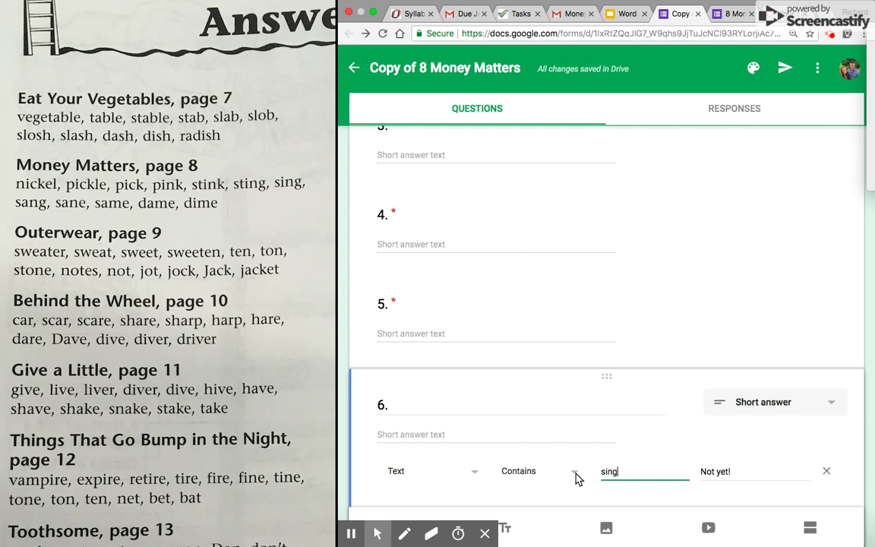
- Select the area of the "Money Matters, page 8" word list in the answer key image
{"action": "scroll", "coordinate": [608, 456], "scroll_direction": "down", "scroll_amount": 3}
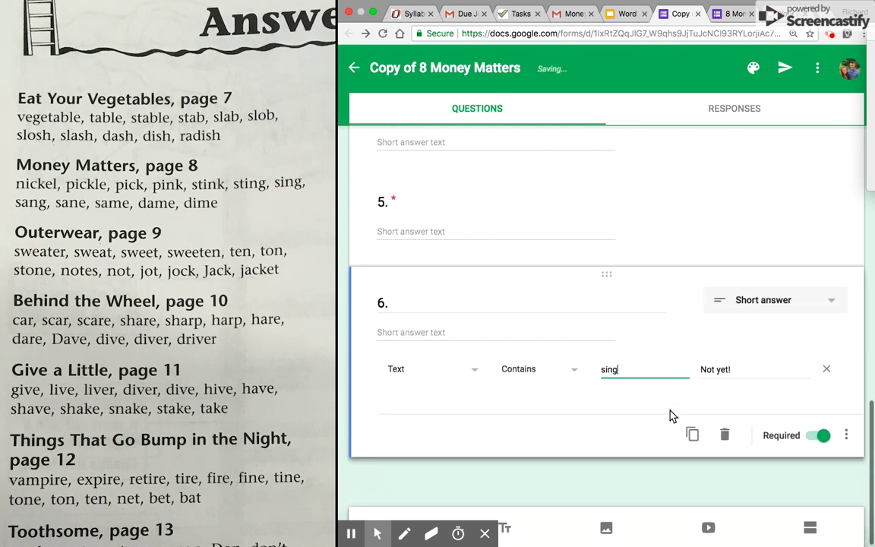
{"action": "left_click", "coordinate": [227, 207]}
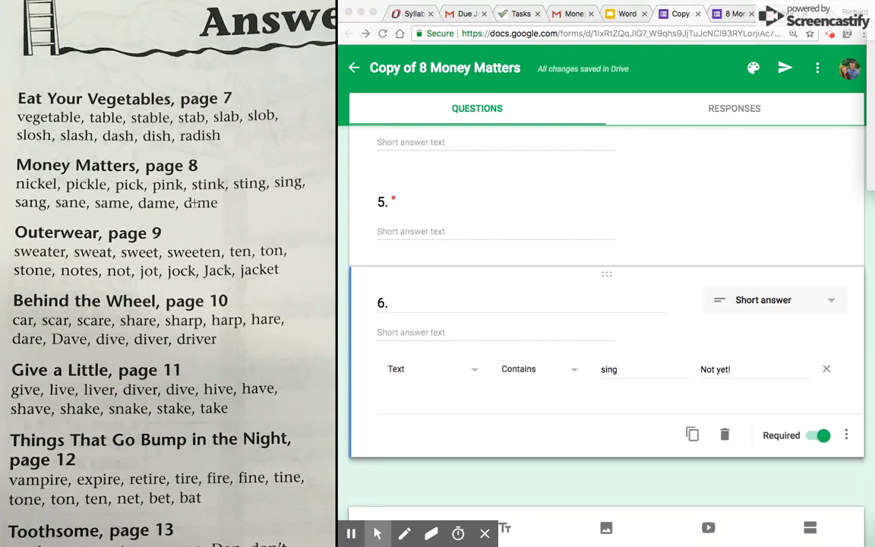
{"action": "left_click_drag", "start_coordinate": [224, 206], "coordinate": [29, 176]}
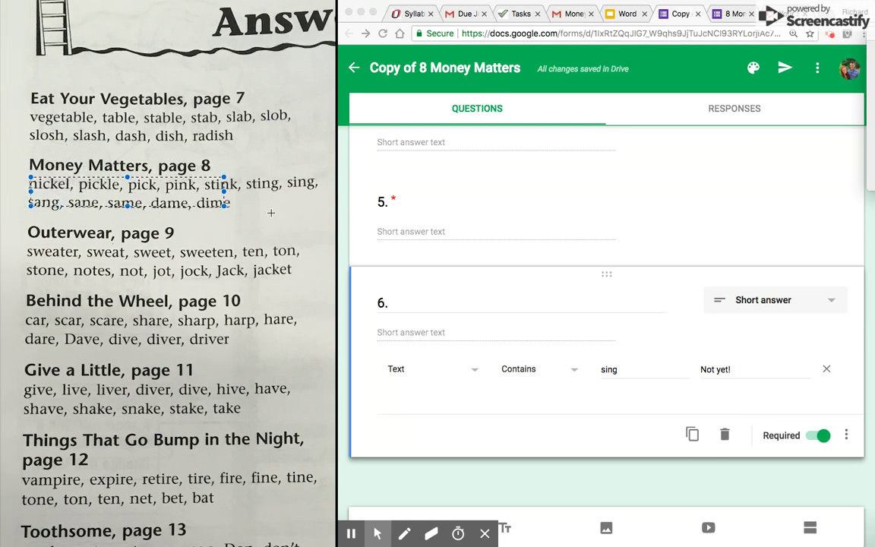
- Switch to the finished "8 Money Matters" form and look through its numbered questions and the word ladder image
{"action": "left_click", "coordinate": [727, 23]}
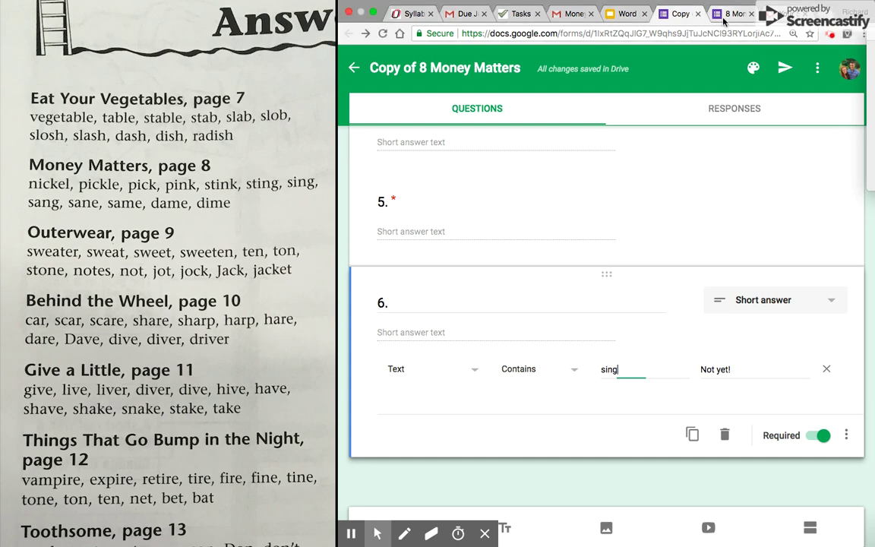
{"action": "scroll", "coordinate": [571, 192], "scroll_direction": "down", "scroll_amount": 10}
{"action": "scroll", "coordinate": [571, 192], "scroll_direction": "down", "scroll_amount": 5}
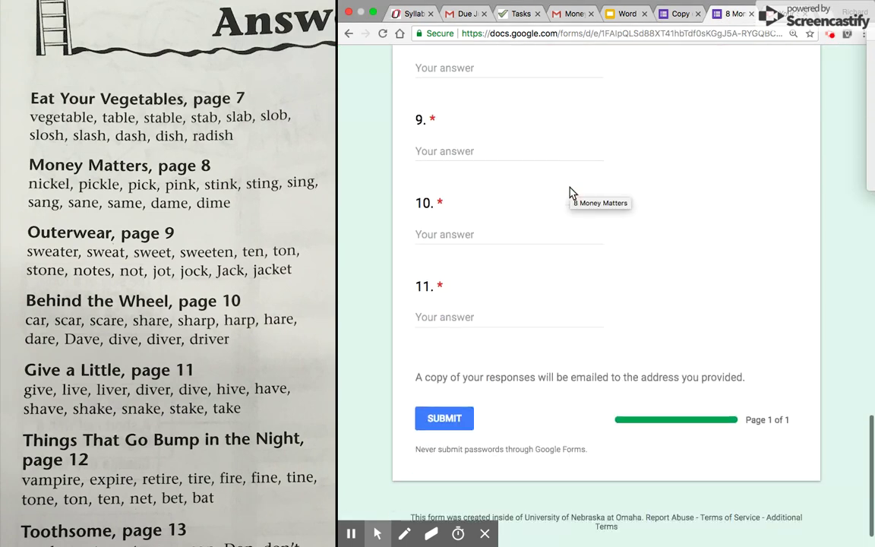
{"action": "left_click", "coordinate": [461, 283]}
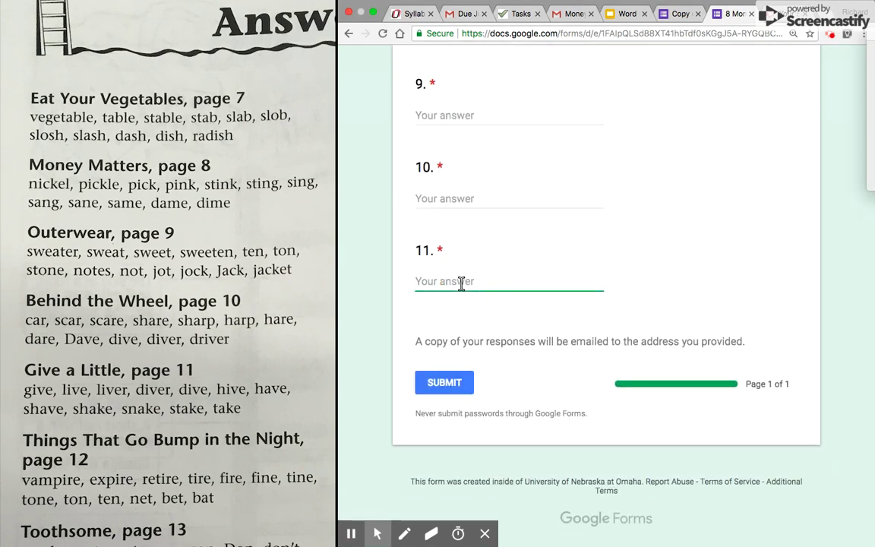
{"action": "scroll", "coordinate": [462, 283], "scroll_direction": "up", "scroll_amount": 7}
{"action": "scroll", "coordinate": [462, 282], "scroll_direction": "down", "scroll_amount": 7}
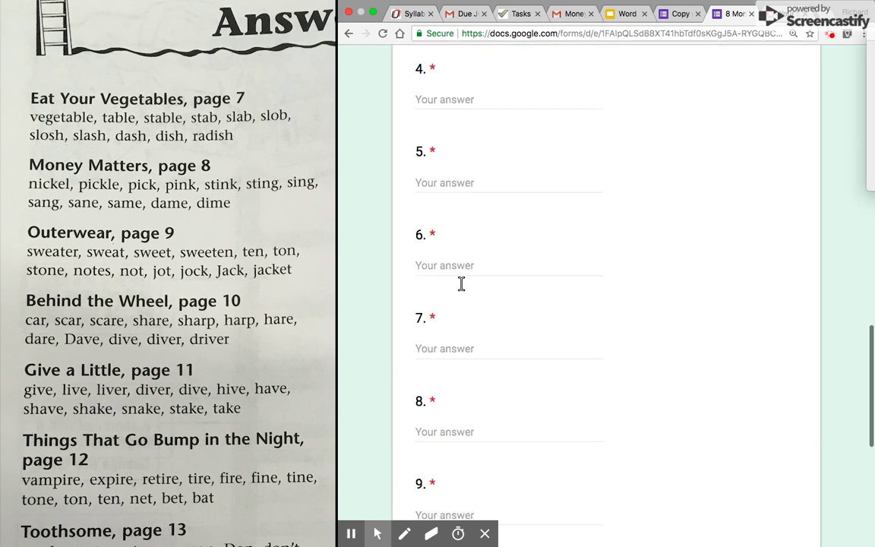
{"action": "scroll", "coordinate": [462, 282], "scroll_direction": "up", "scroll_amount": 3}
{"action": "scroll", "coordinate": [461, 283], "scroll_direction": "up", "scroll_amount": 15}
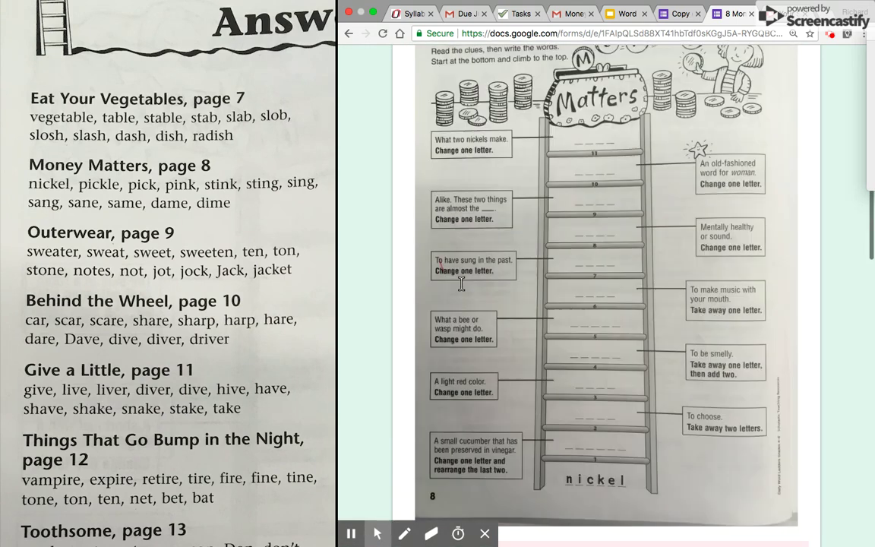
- Return to the "Copy of 8 Money Matters" editor, review its General, Presentation and Quizzes settings and close them without saving
{"action": "left_click", "coordinate": [670, 9]}
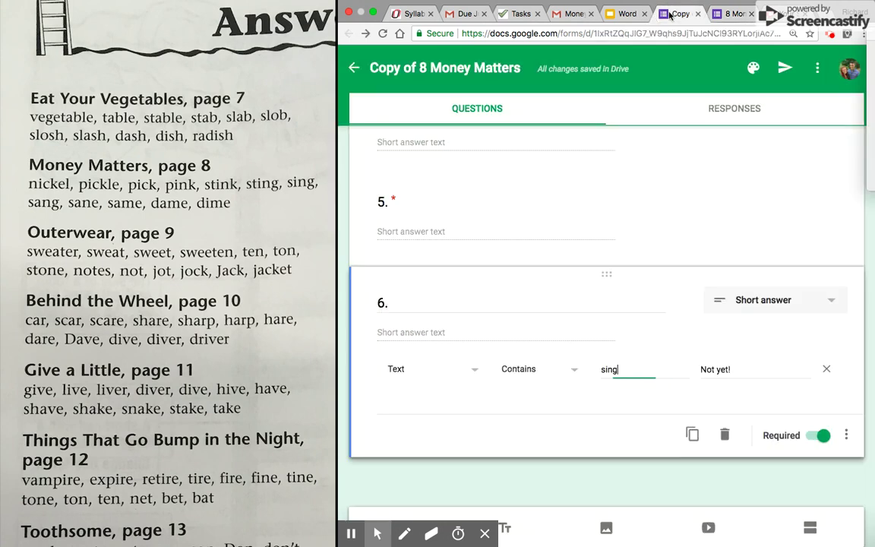
{"action": "scroll", "coordinate": [584, 180], "scroll_direction": "up", "scroll_amount": 3}
{"action": "left_click", "coordinate": [817, 70]}
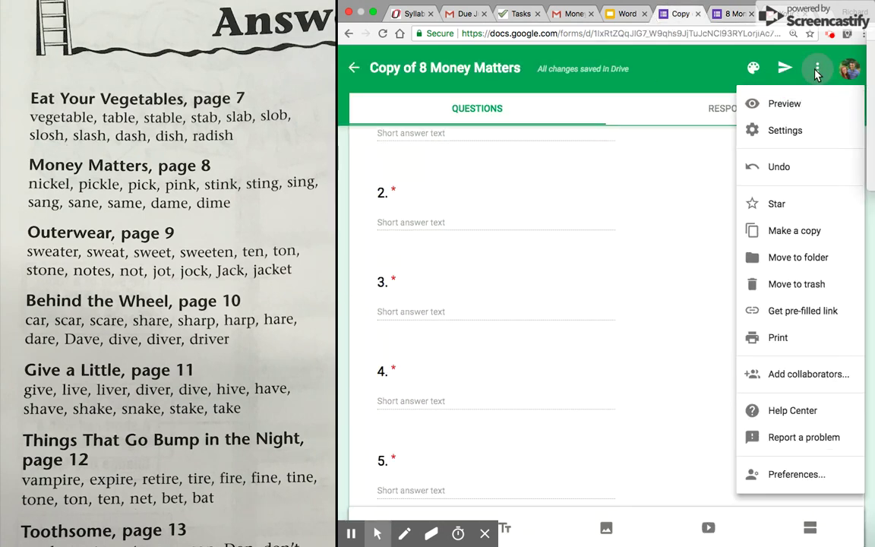
{"action": "left_click", "coordinate": [817, 71]}
{"action": "left_click", "coordinate": [816, 71]}
{"action": "left_click", "coordinate": [782, 130]}
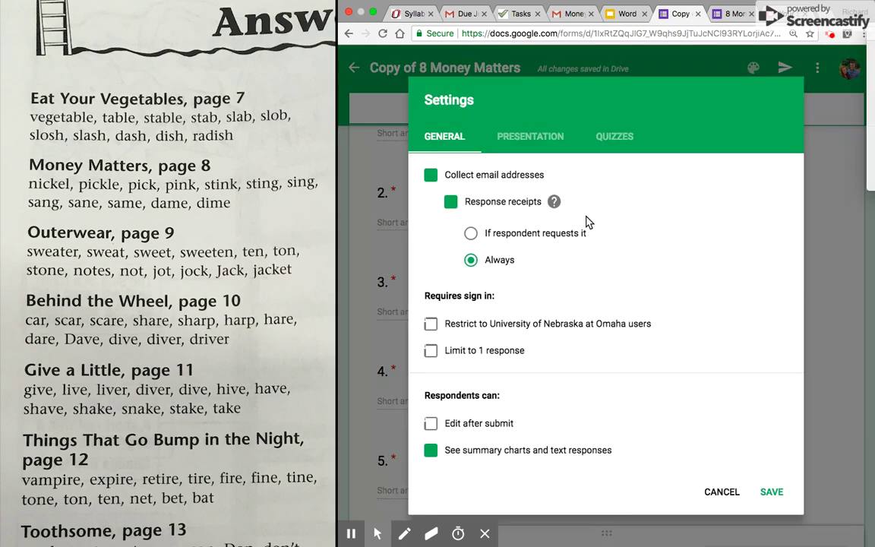
{"action": "left_click", "coordinate": [531, 135]}
{"action": "left_click", "coordinate": [615, 137]}
{"action": "left_click", "coordinate": [441, 141]}
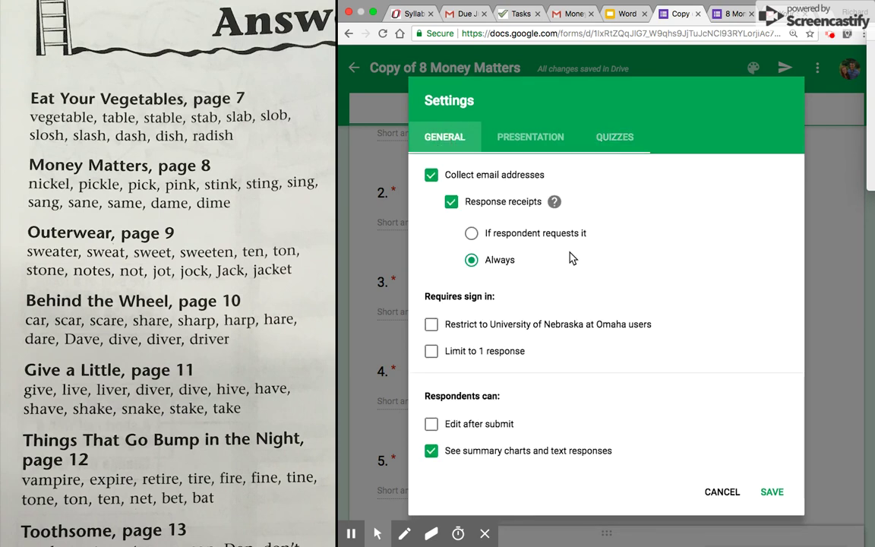
{"action": "left_click", "coordinate": [721, 494]}
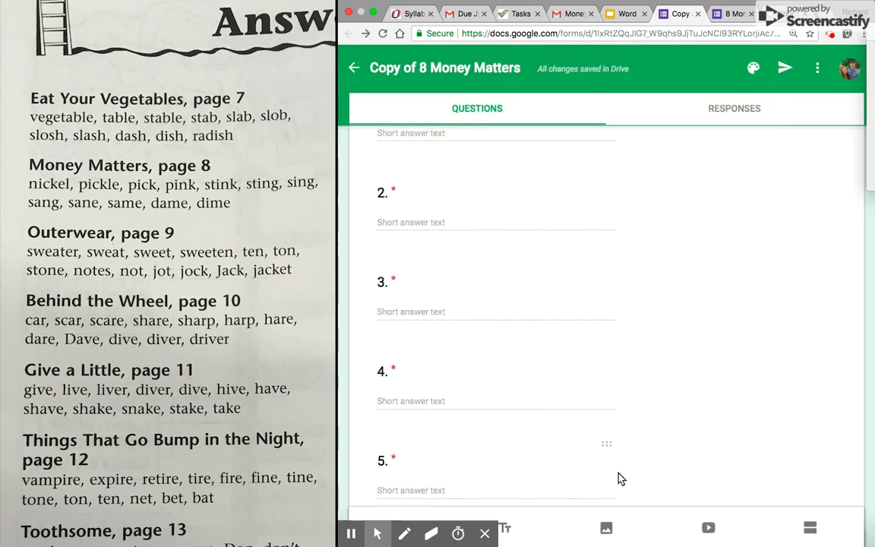